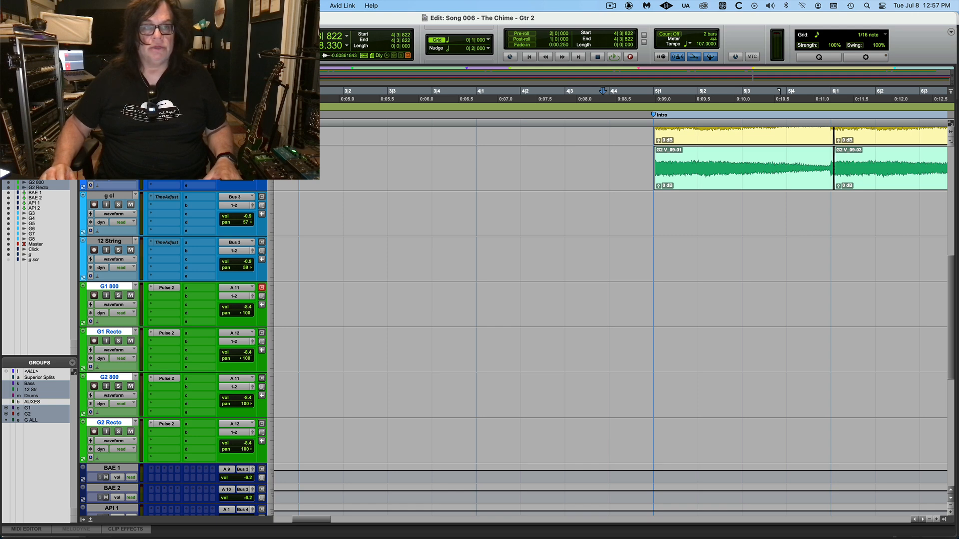
- Fit the whole song in the Edit window and look over the guitar tracks and their mixer strips
{"action": "key", "text": "alt+a"}
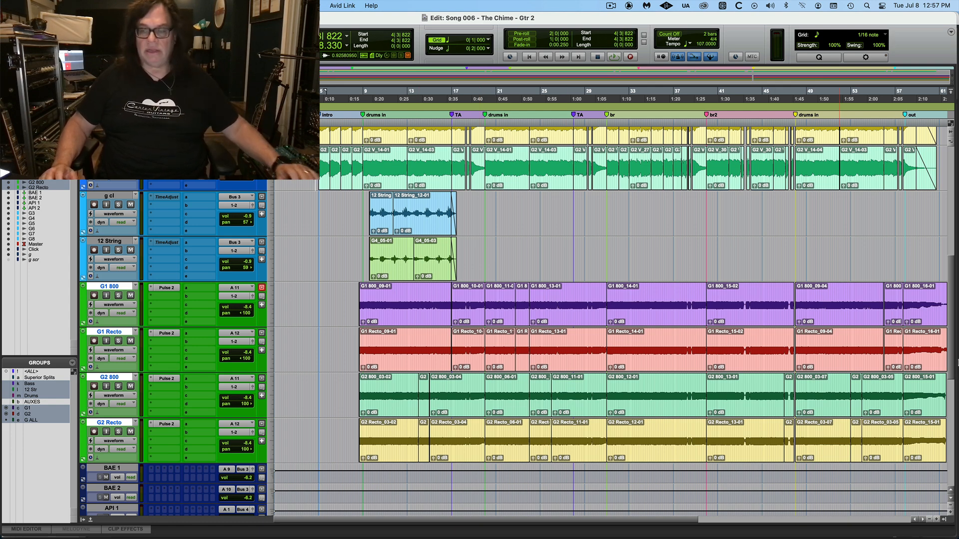
{"action": "scroll", "coordinate": [951, 368], "scroll_direction": "up", "scroll_amount": 2}
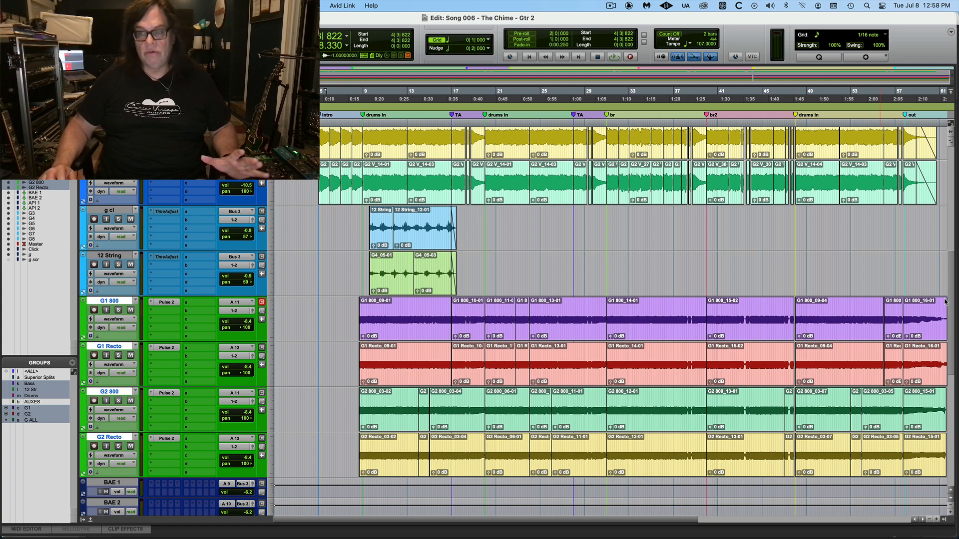
{"action": "left_click_drag", "start_coordinate": [950, 299], "coordinate": [956, 278]}
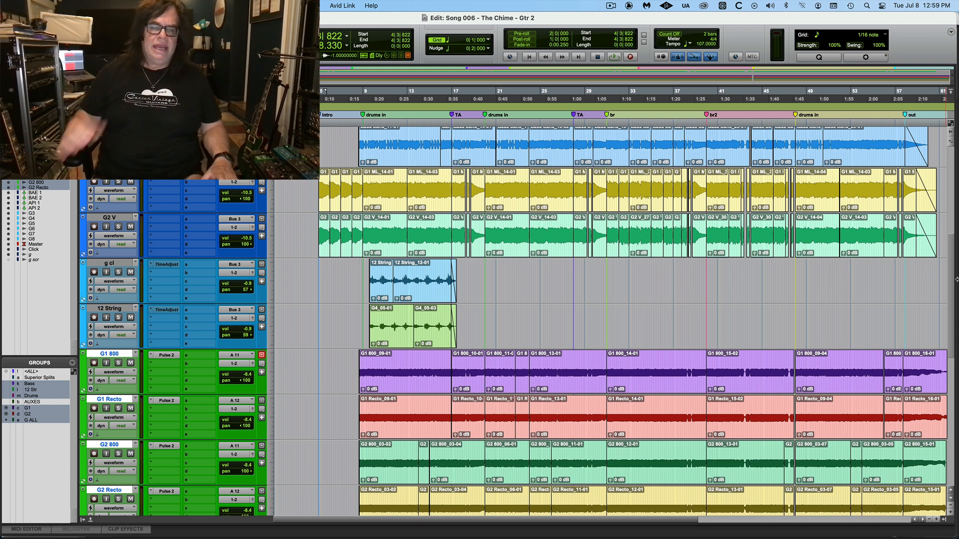
{"action": "key", "text": "super+equal"}
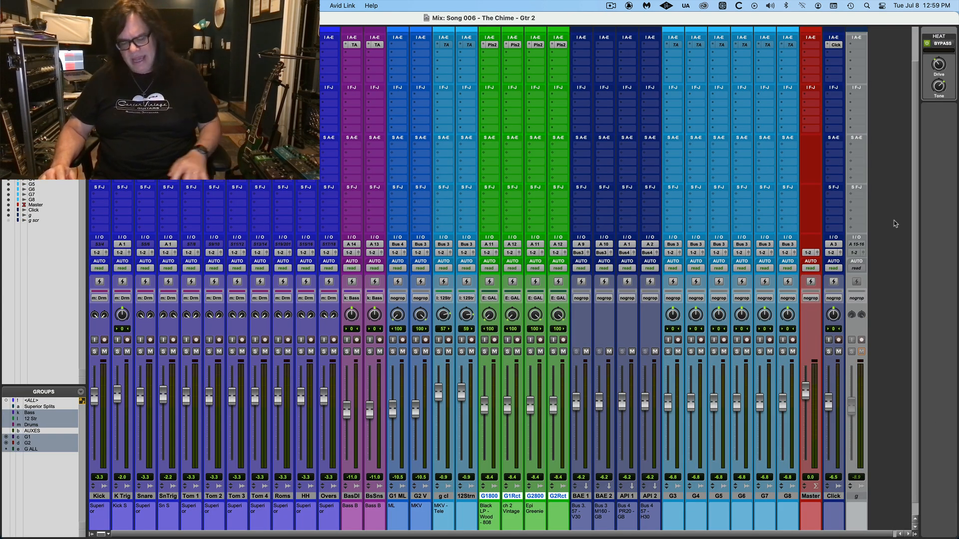
{"action": "key", "text": "super+equal"}
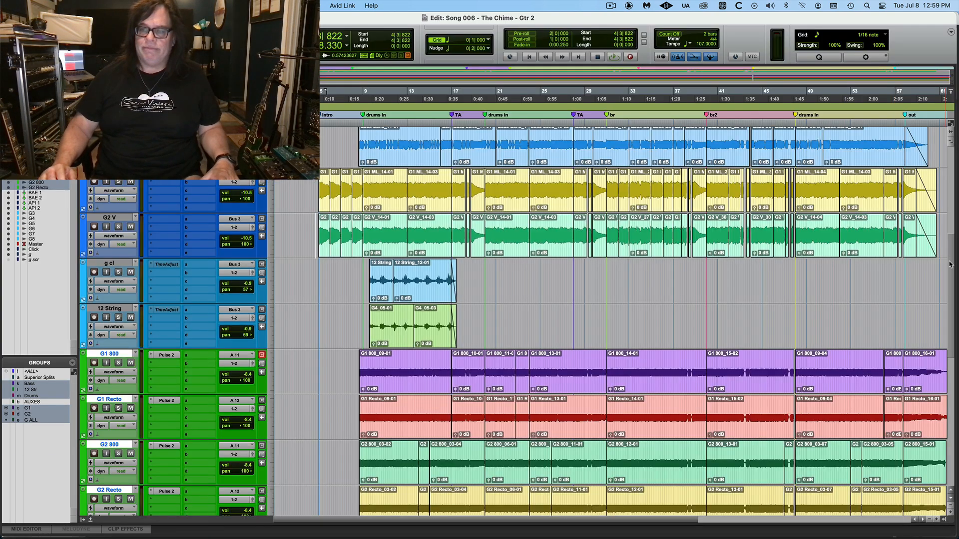
{"action": "scroll", "coordinate": [949, 265], "scroll_direction": "up", "scroll_amount": 5}
{"action": "scroll", "coordinate": [944, 272], "scroll_direction": "down", "scroll_amount": 6}
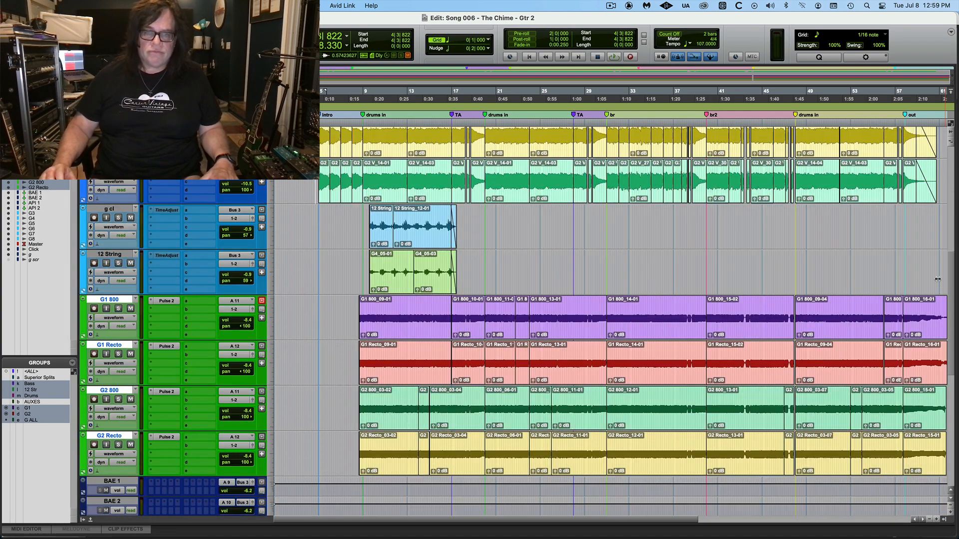
{"action": "scroll", "coordinate": [938, 279], "scroll_direction": "down", "scroll_amount": 1}
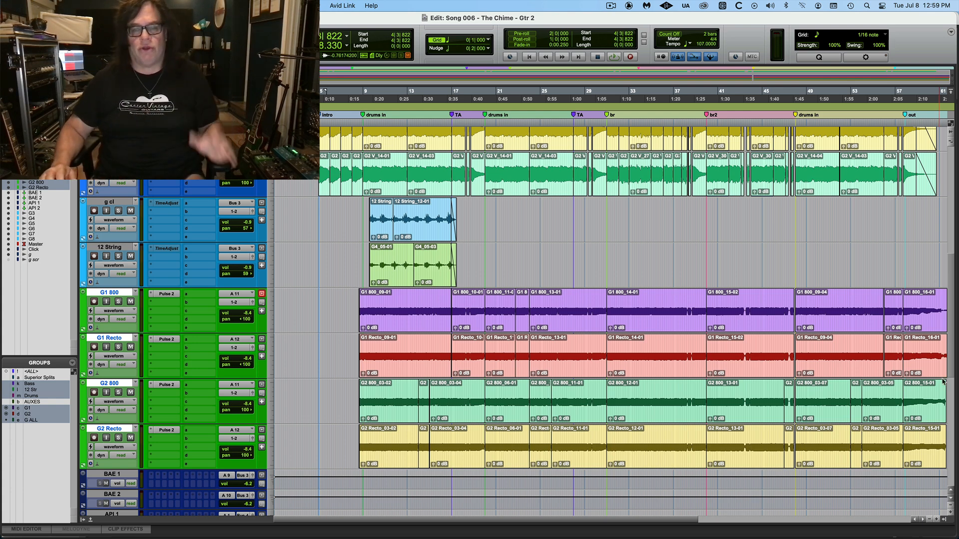
- Highlight the opening section of the G1 and G2 guitar clips, and the rest from bar 17 to the end
{"action": "double_click", "coordinate": [418, 303]}
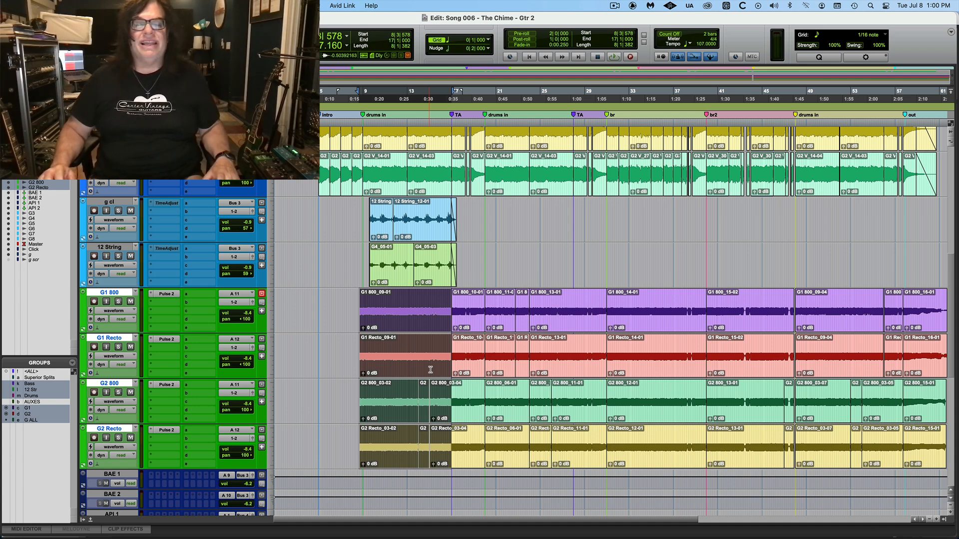
{"action": "double_click", "coordinate": [383, 342]}
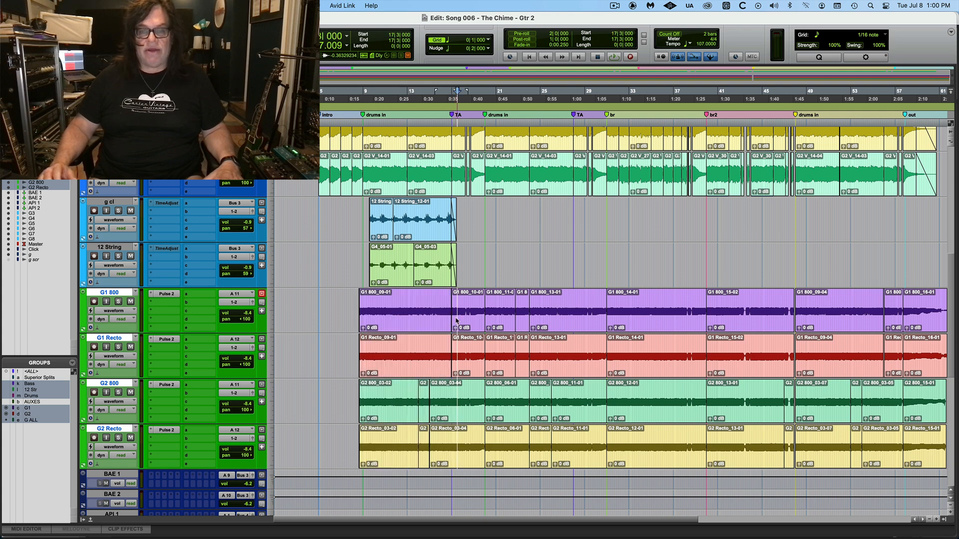
{"action": "double_click", "coordinate": [455, 318]}
{"action": "left_click", "coordinate": [914, 353], "text": "shift"}
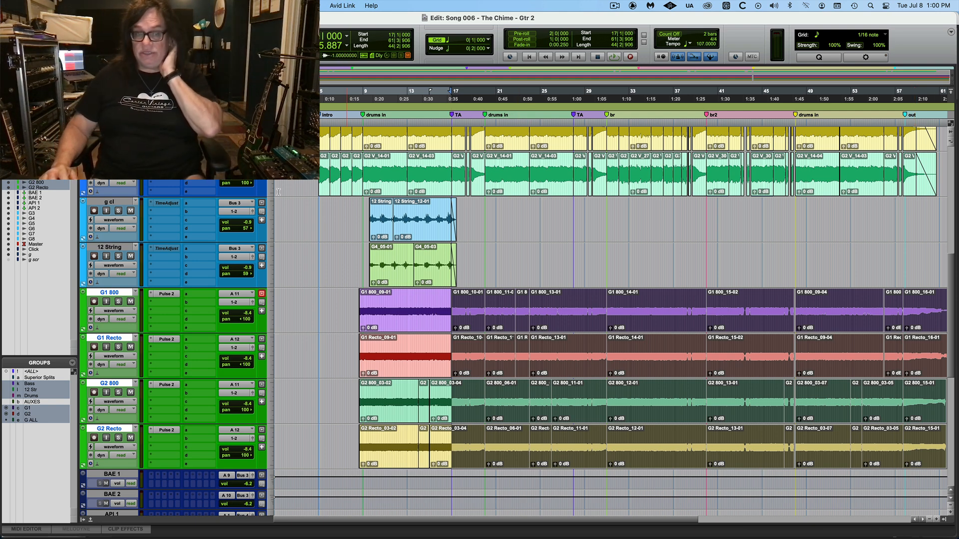
- Turn off the G ALL group and select a 31-bar, 2-beat range on the two G1 tracks from bar 7 beat 3
{"action": "left_click", "coordinate": [123, 294]}
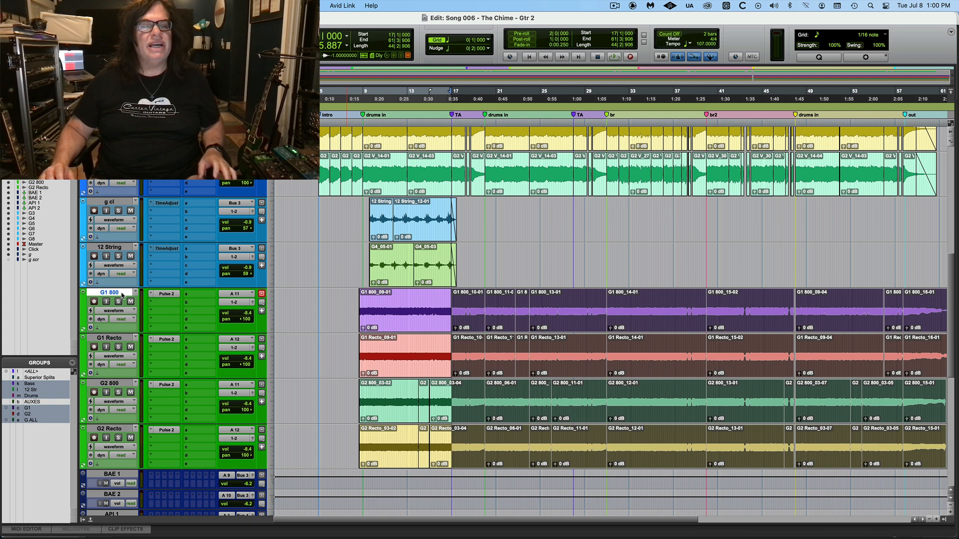
{"action": "left_click_drag", "start_coordinate": [342, 351], "coordinate": [695, 358]}
{"action": "left_click", "coordinate": [30, 420]}
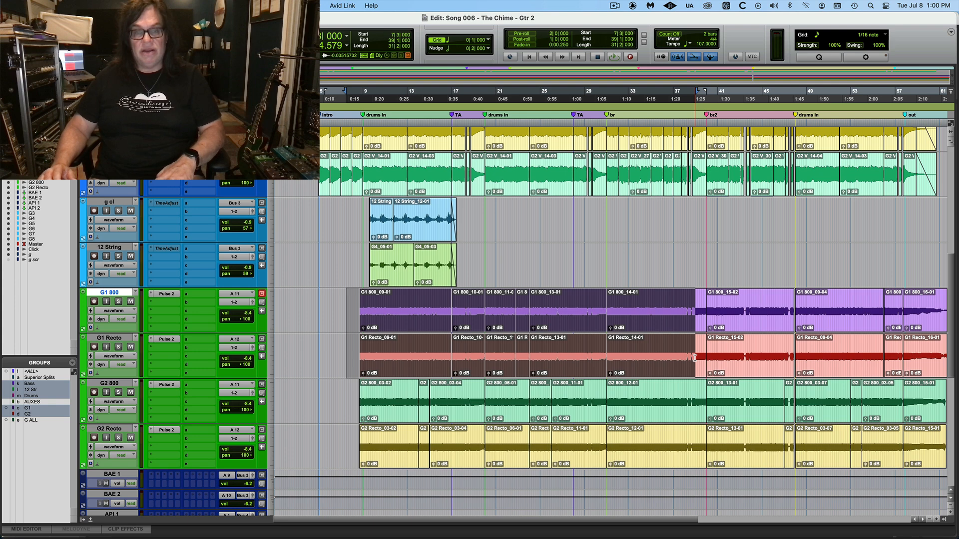
- Solo the two grouped G1 tracks in the mixer and select the G1 Recto track
{"action": "key", "text": "super+equal"}
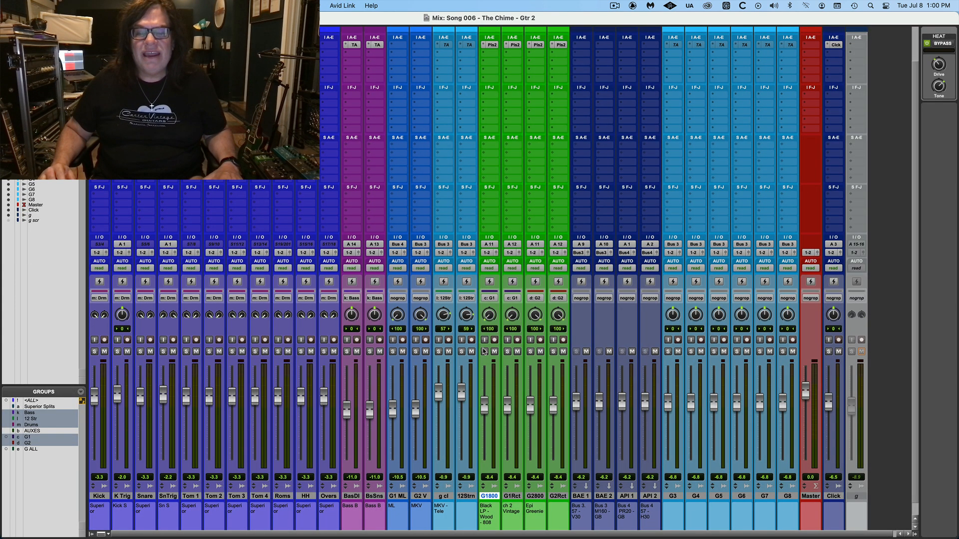
{"action": "left_click", "coordinate": [484, 352]}
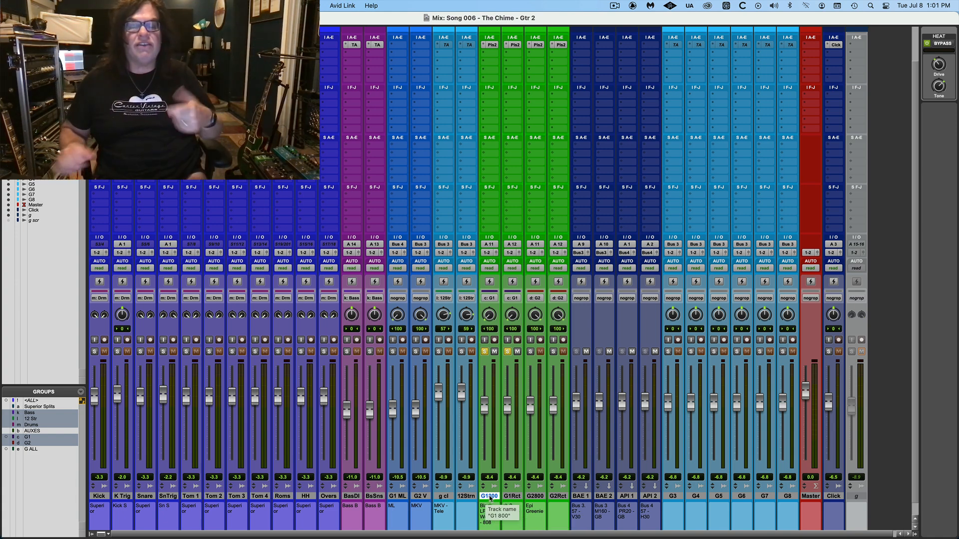
{"action": "left_click", "coordinate": [512, 496]}
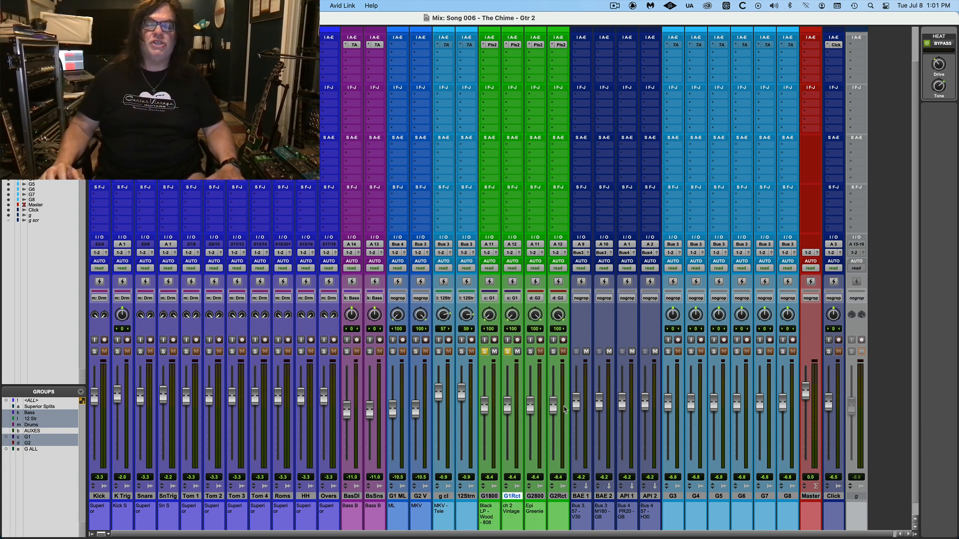
- Place the edit cursor at bar 8 beat 2 and play the G1 800 guitar on its own, checking its mixer strip
{"action": "key", "text": "super+equal"}
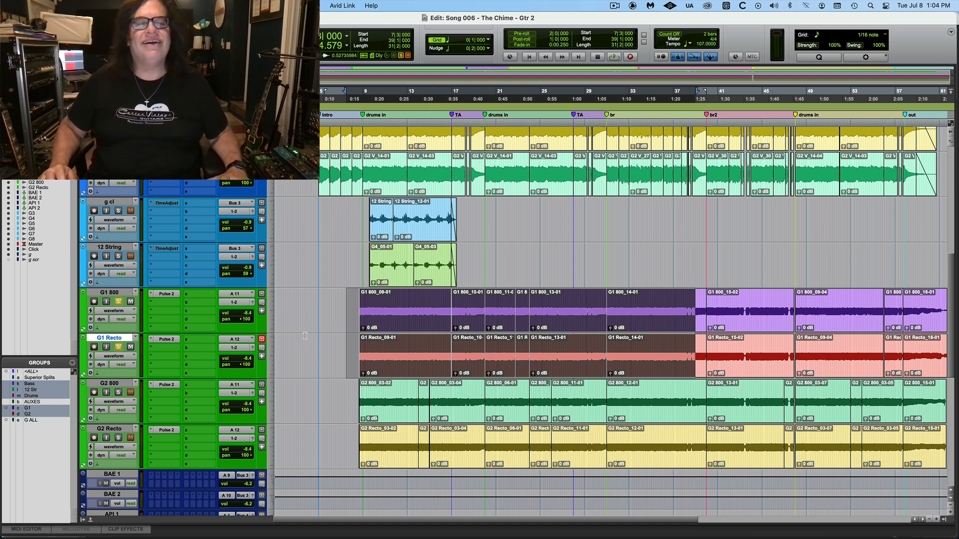
{"action": "left_click", "coordinate": [355, 300]}
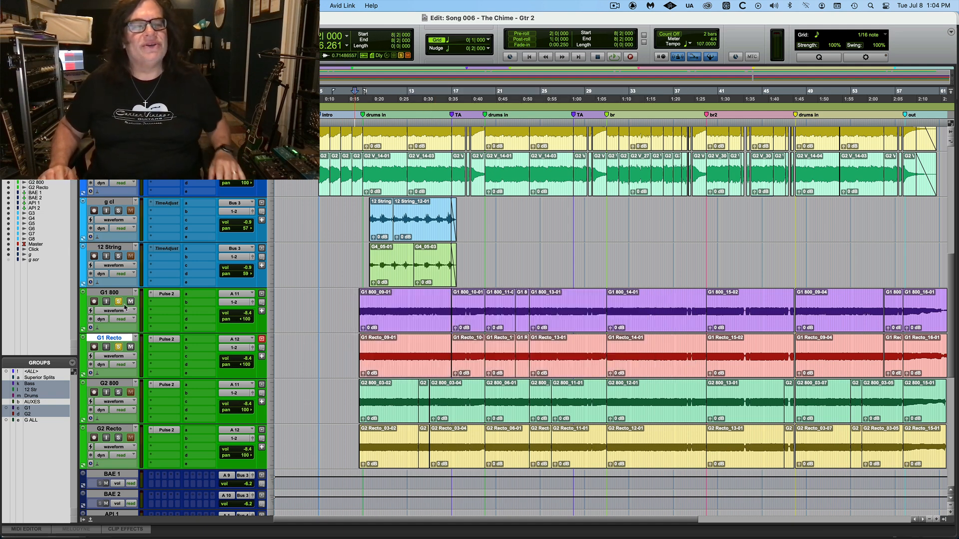
{"action": "key", "text": "space"}
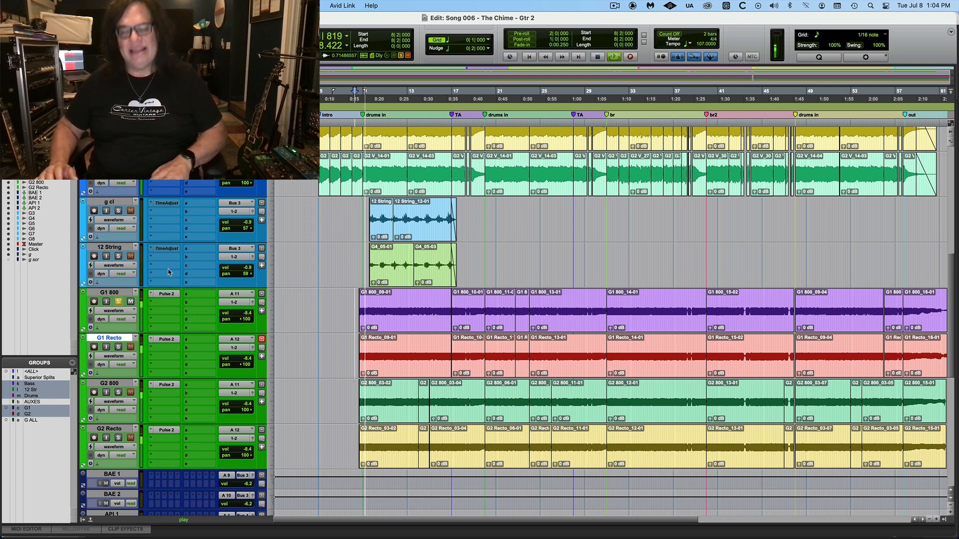
{"action": "key", "text": "super+equal"}
{"action": "key", "text": "super+equal"}
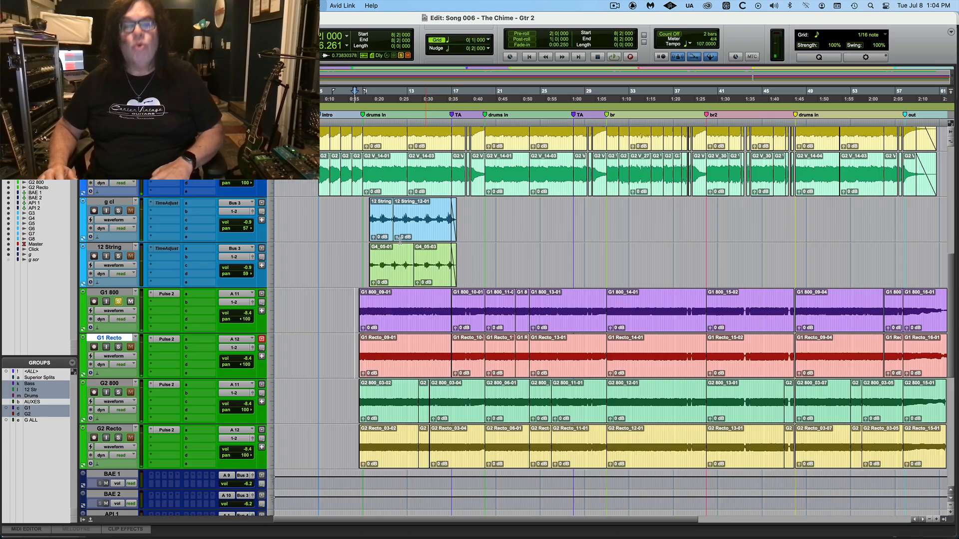
- Open the Pulse 2 insert on the G1 800 track and listen to the soloed guitar through its cabinet setup
{"action": "left_click", "coordinate": [167, 294]}
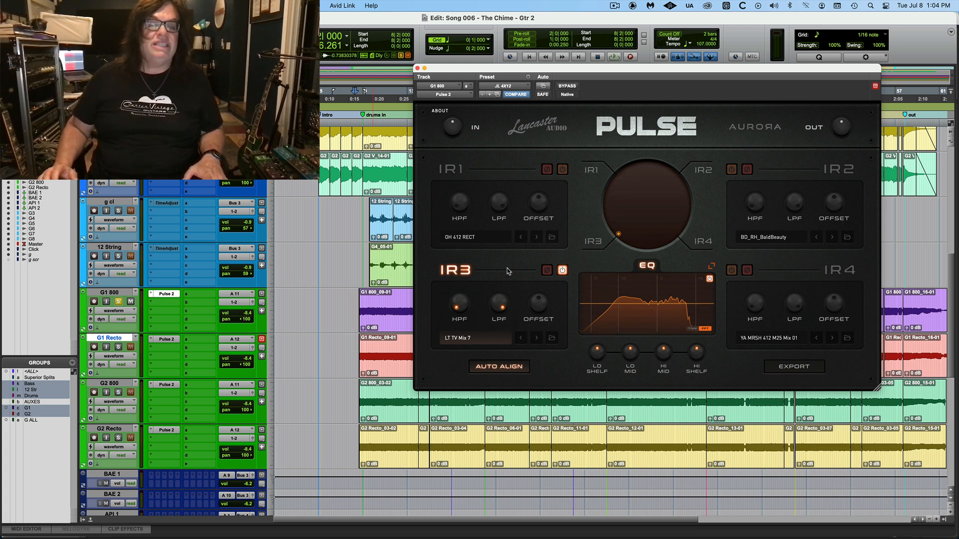
{"action": "key", "text": "space"}
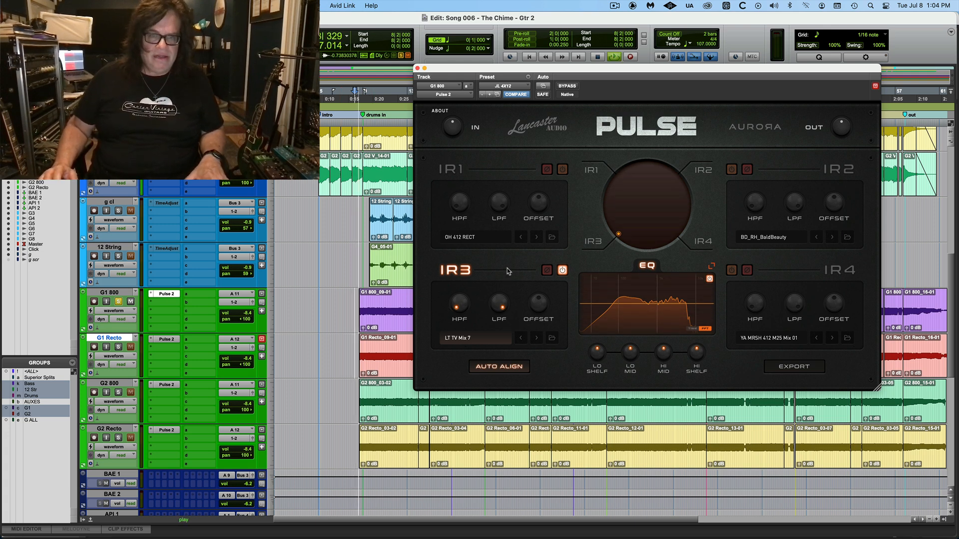
{"action": "key", "text": "space"}
- Audition G1 Recto alone from bar 8 beat 3 with its Pulse 2 insert open, and again with G1 800 soloed too
{"action": "left_click", "coordinate": [357, 324]}
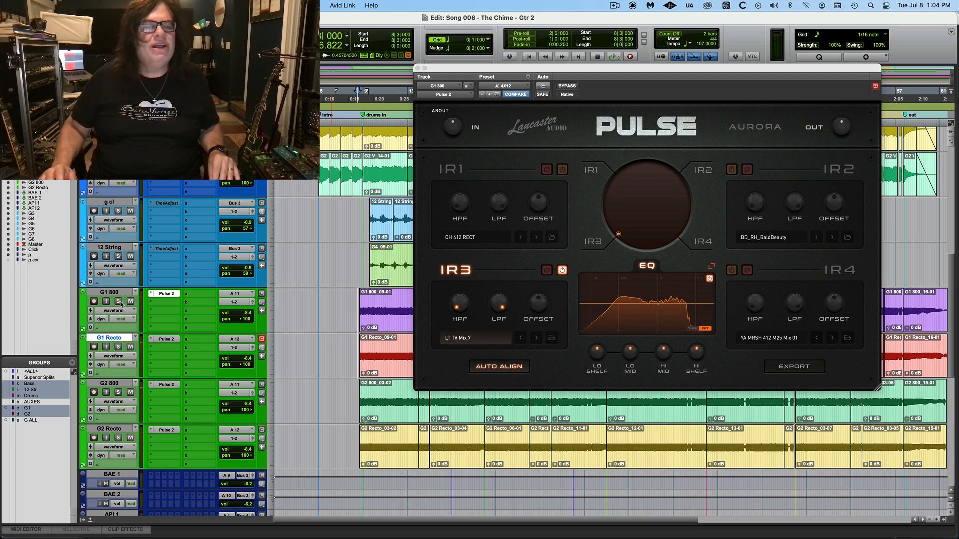
{"action": "left_click", "coordinate": [169, 343]}
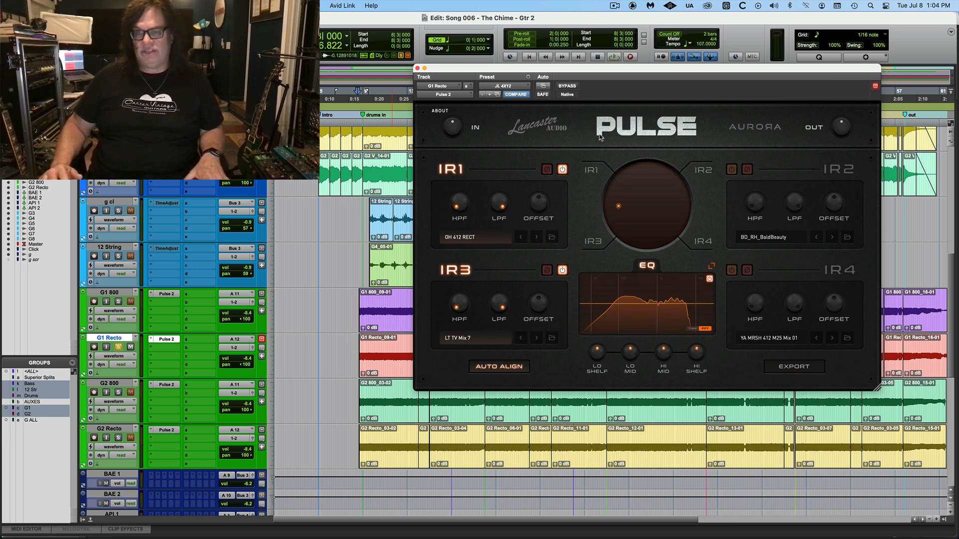
{"action": "key", "text": "space"}
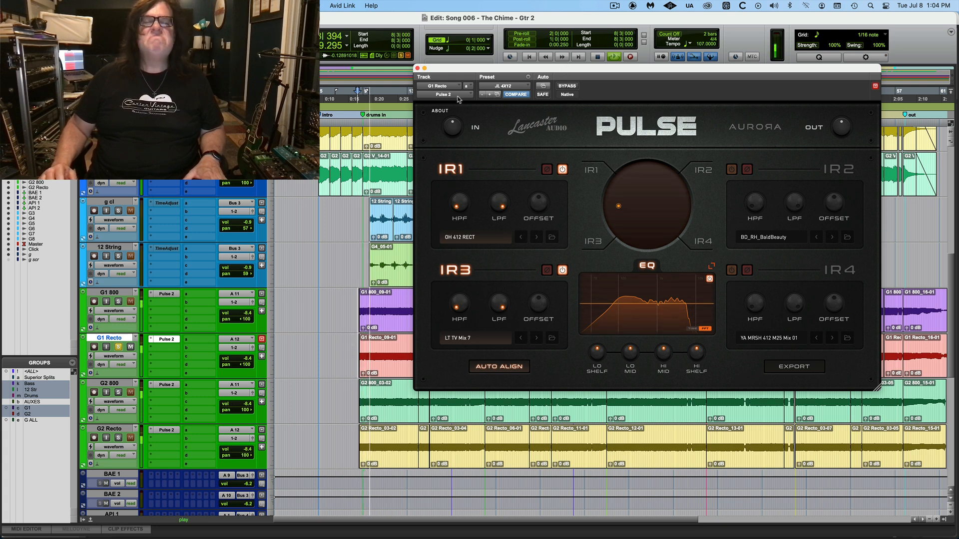
{"action": "key", "text": "space"}
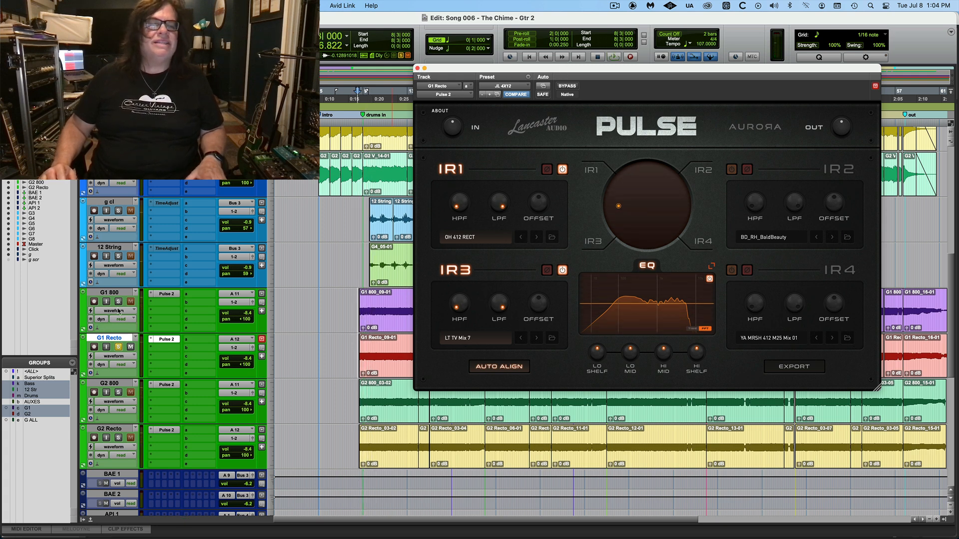
{"action": "left_click", "coordinate": [119, 305]}
{"action": "key", "text": "space"}
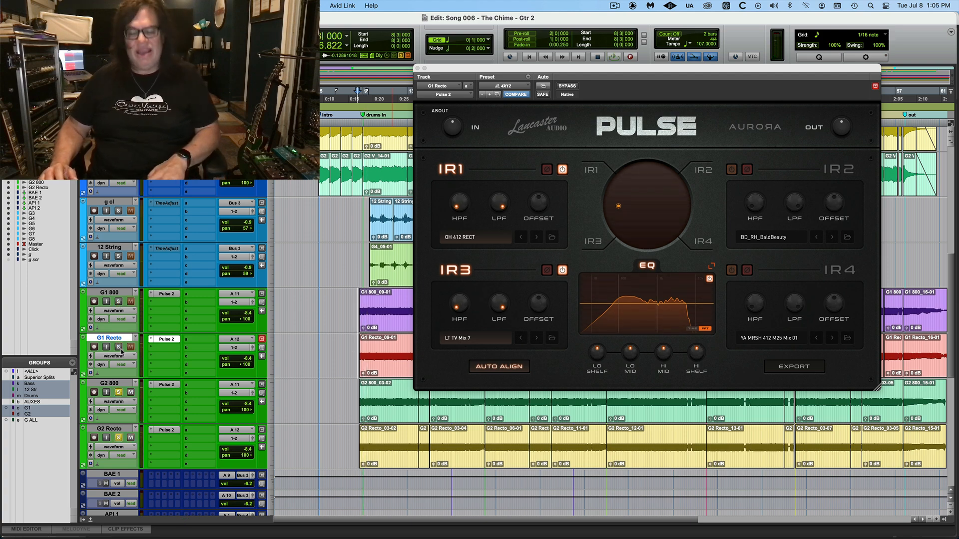
- Select the G2 800 track in the mixer, play the soloed G2 pair and close the Pulse plug-in window
{"action": "key", "text": "super+equal"}
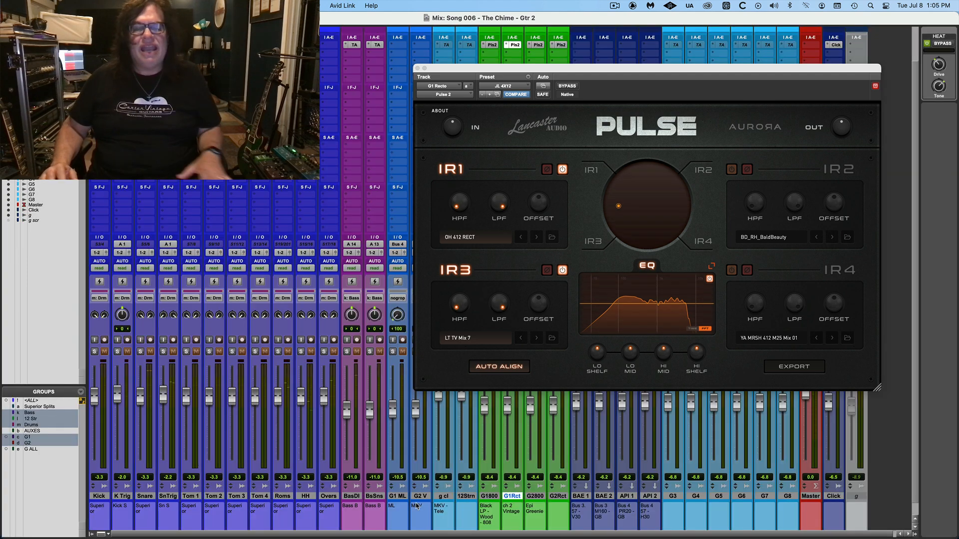
{"action": "left_click", "coordinate": [535, 496]}
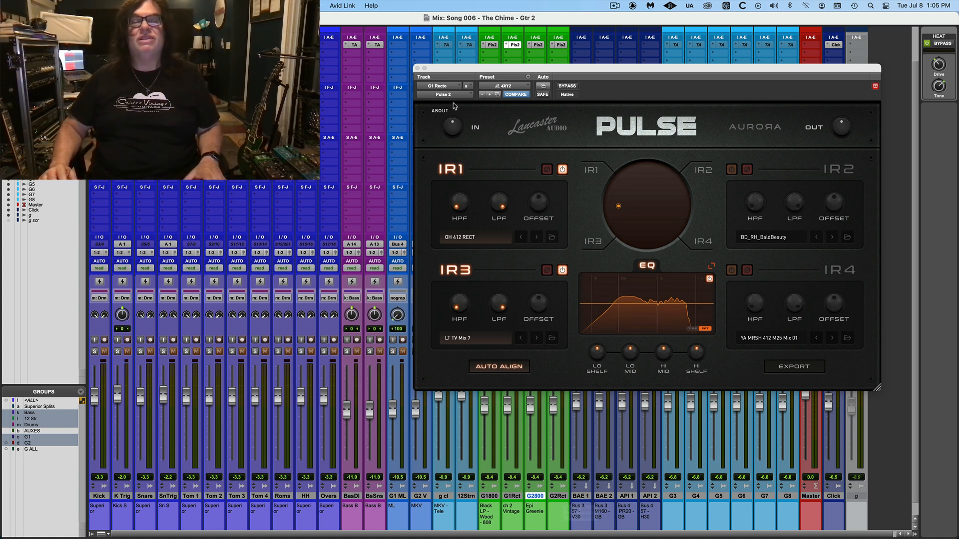
{"action": "key", "text": "space"}
{"action": "left_click", "coordinate": [418, 68]}
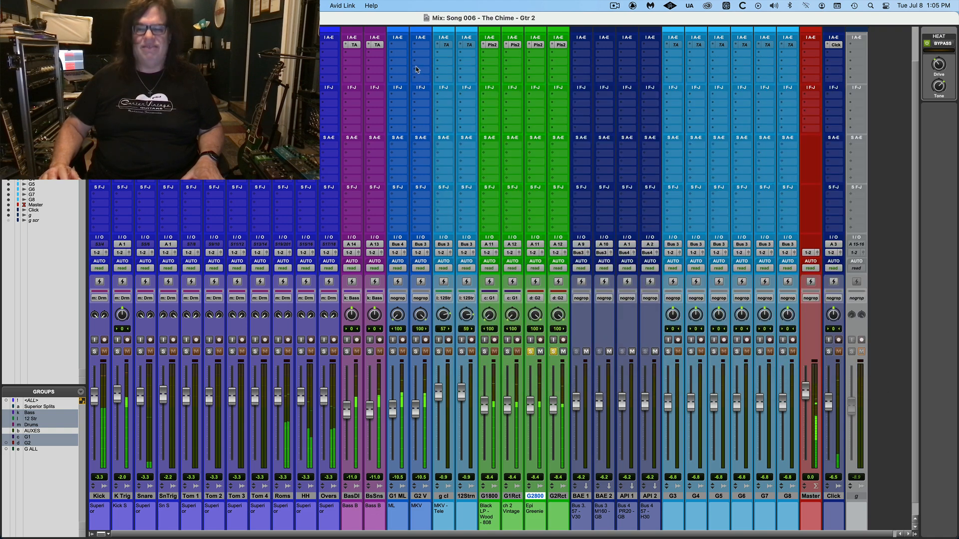
- Zoom in on the opening guitar clips in the Edit window and play the unsoloed mix from bar 8
{"action": "key", "text": "super+equal"}
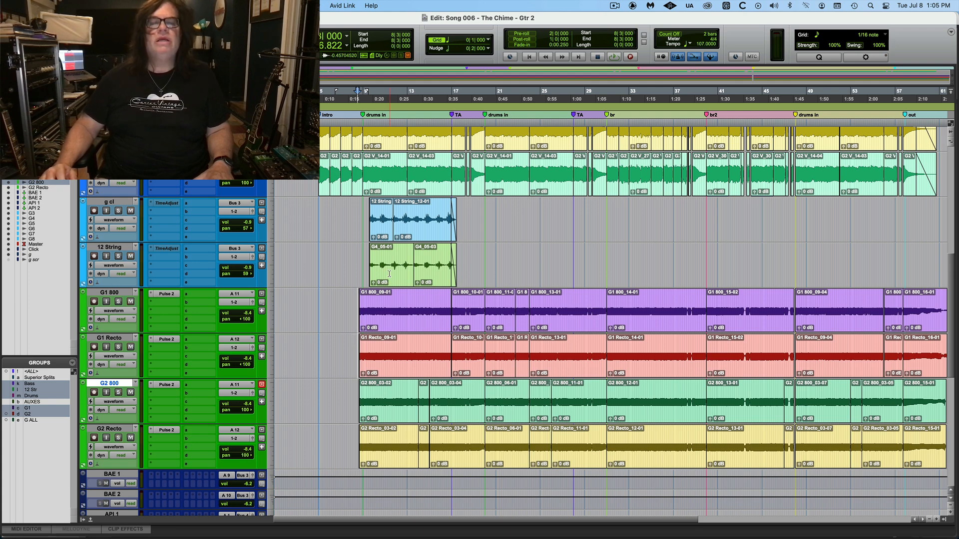
{"action": "double_click", "coordinate": [433, 321]}
{"action": "key", "text": "super+bracketright"}
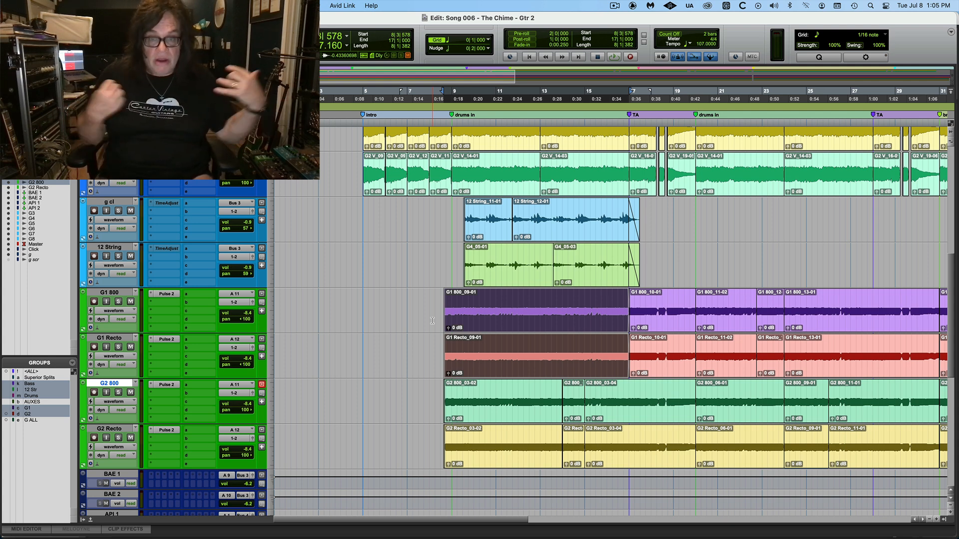
{"action": "left_click", "coordinate": [433, 321]}
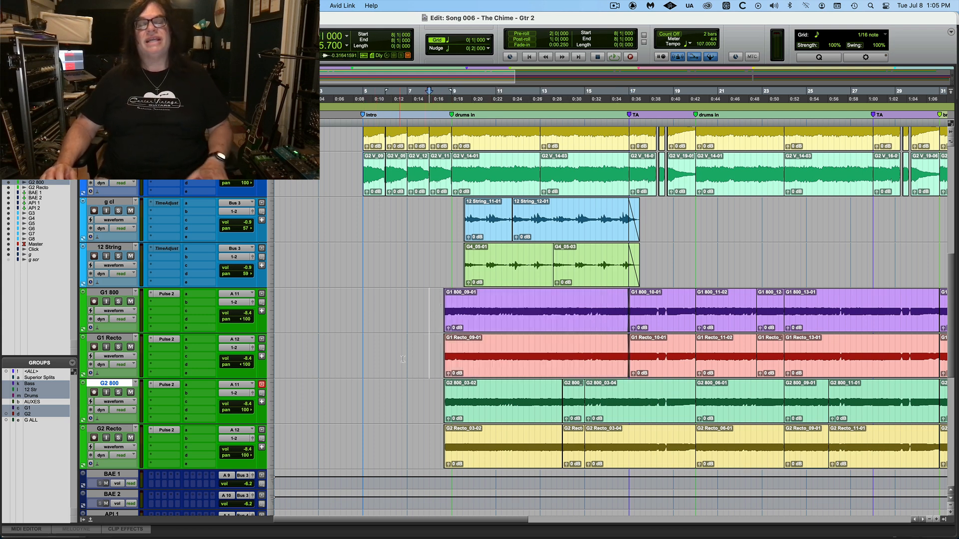
{"action": "key", "text": "space"}
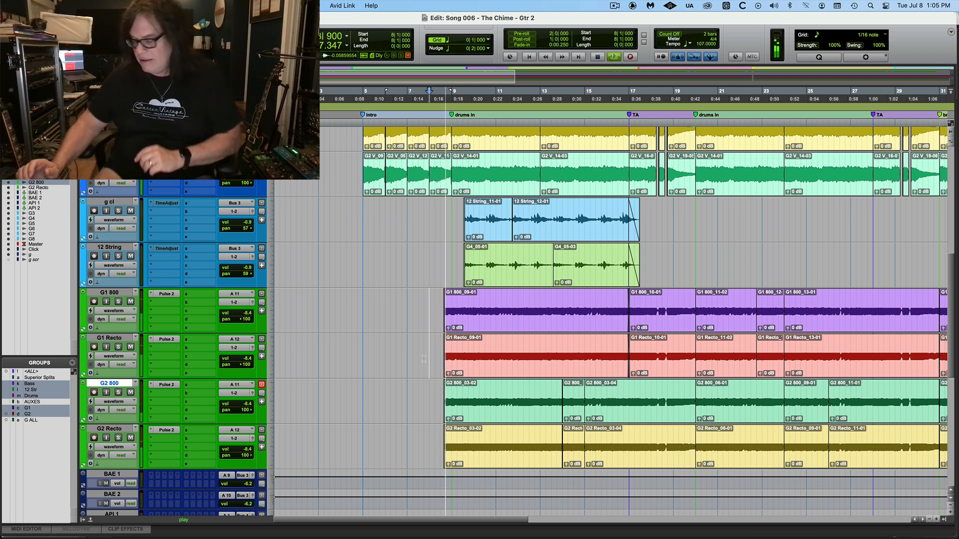
- Enable the G ALL group in the mixer so the four heavy guitar tracks are linked
{"action": "key", "text": "super+equal"}
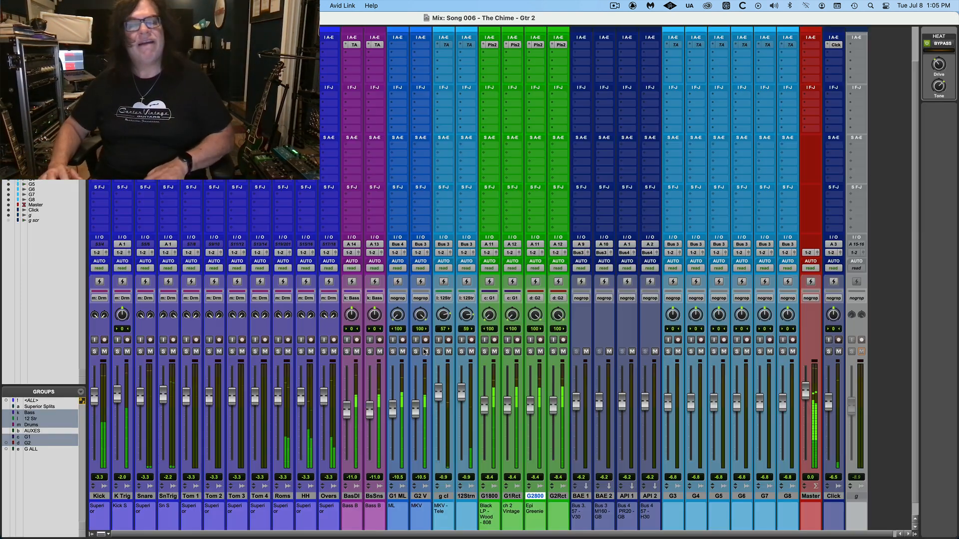
{"action": "left_click", "coordinate": [35, 450]}
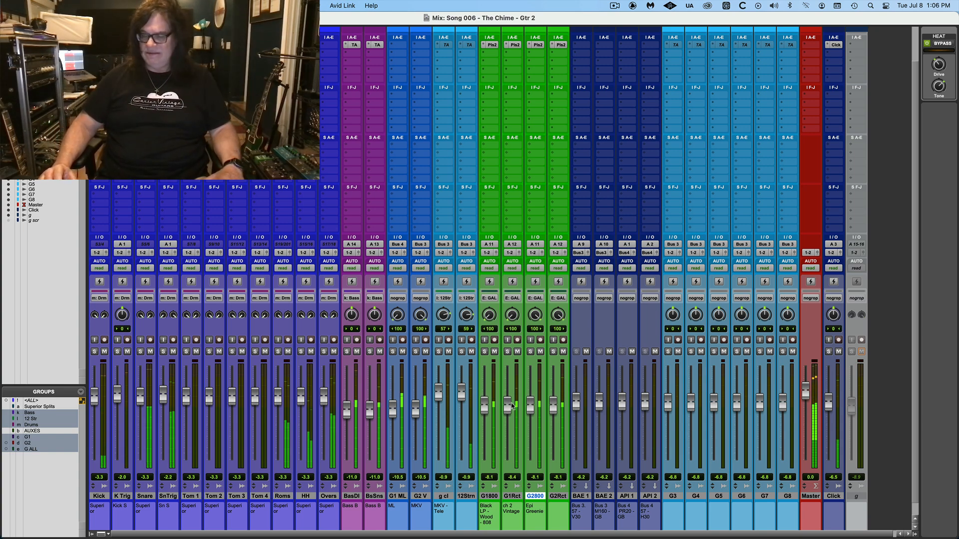
- Lower the four linked heavy guitar tracks to -8.6 dB and the Click track to -10.7 dB during playback
{"action": "key", "text": "super+equal"}
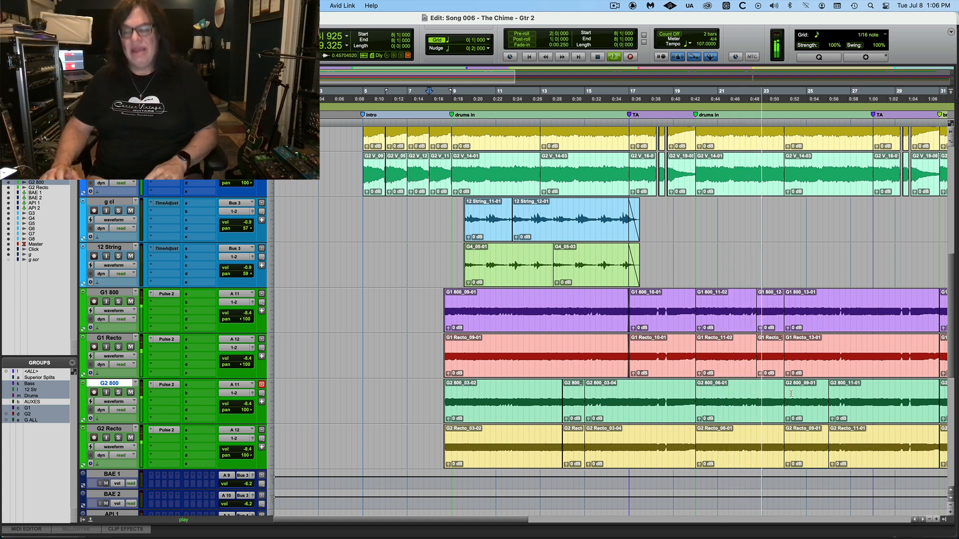
{"action": "key", "text": "super+bracketleft"}
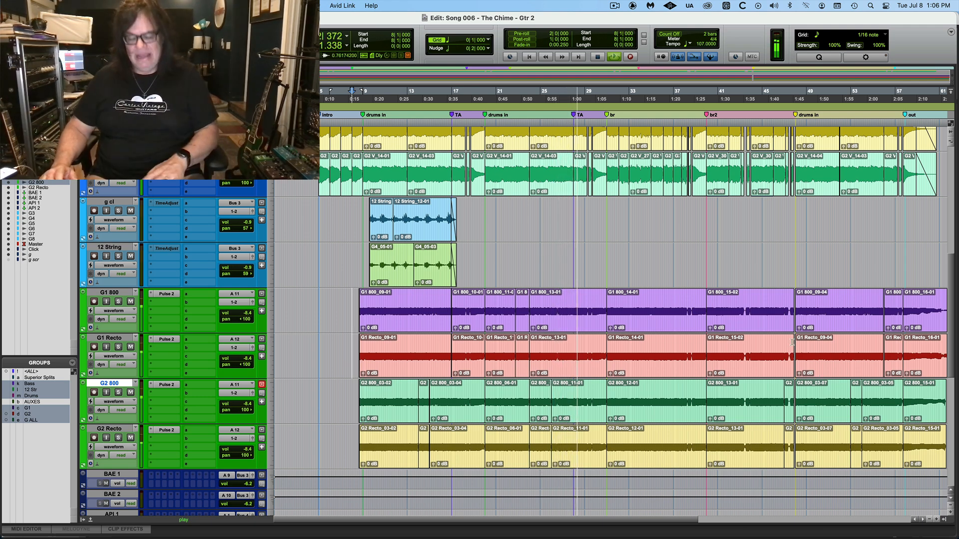
{"action": "key", "text": "super+equal"}
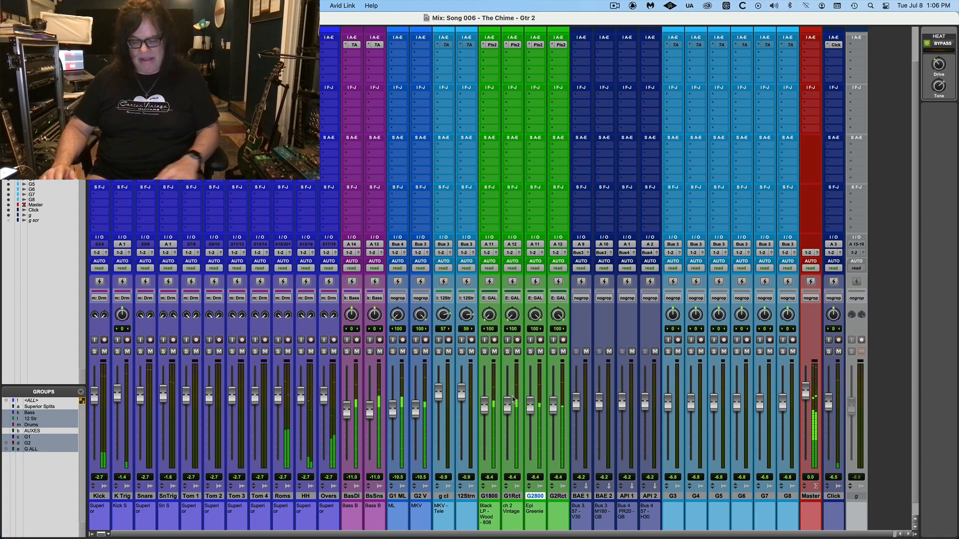
{"action": "key", "text": "super+equal"}
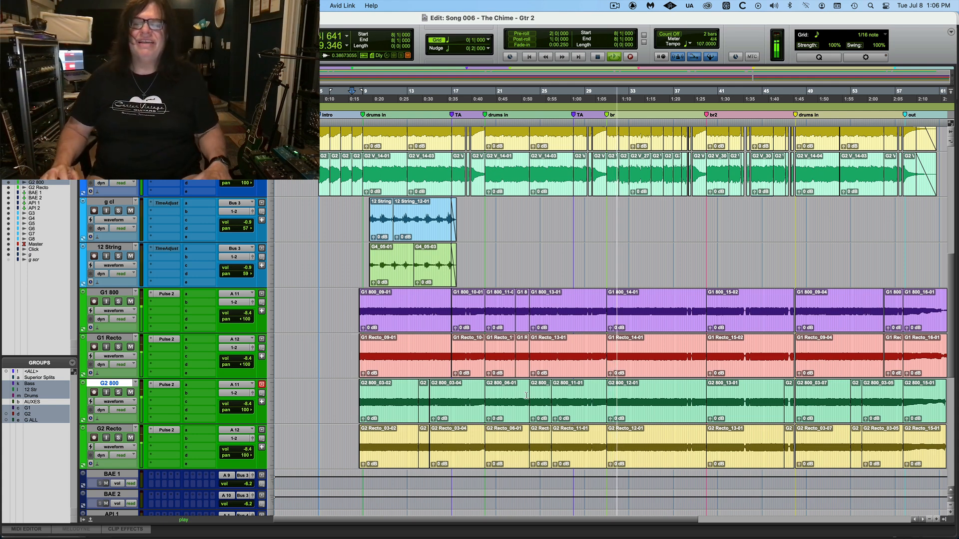
{"action": "key", "text": "super+equal"}
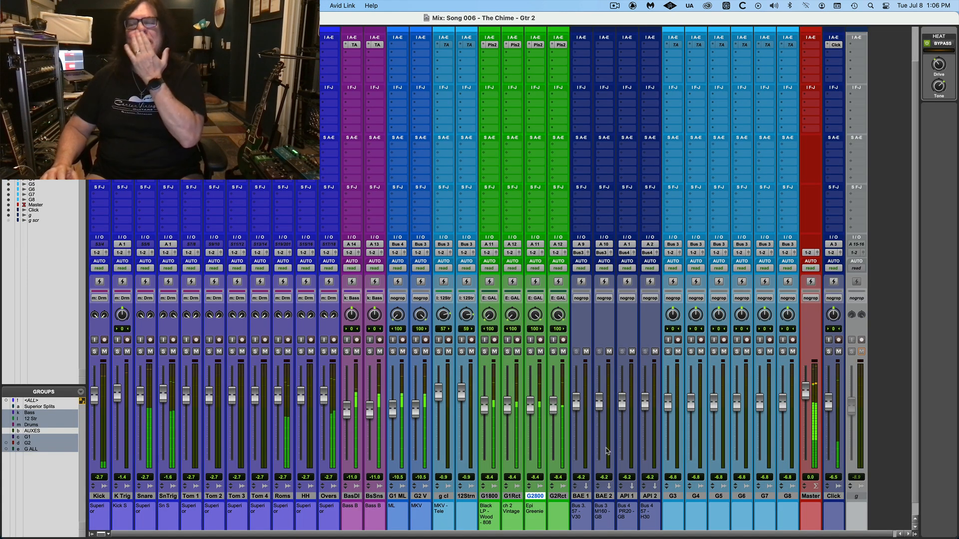
{"action": "left_click_drag", "start_coordinate": [549, 407], "coordinate": [550, 408]}
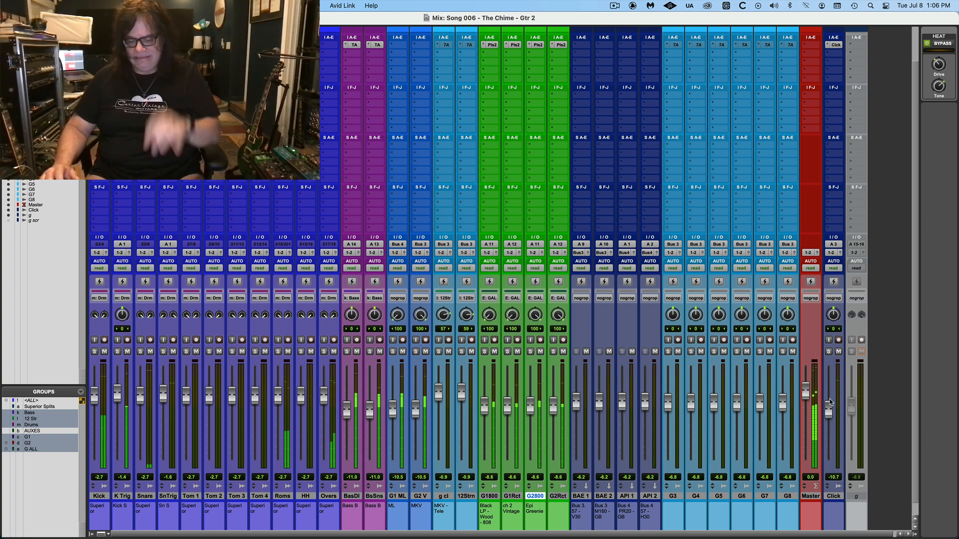
- Cut the noise between the guitar hits from bar 43 beat 2 to beat 3 on all four heavy guitar tracks
{"action": "key", "text": "super+equal"}
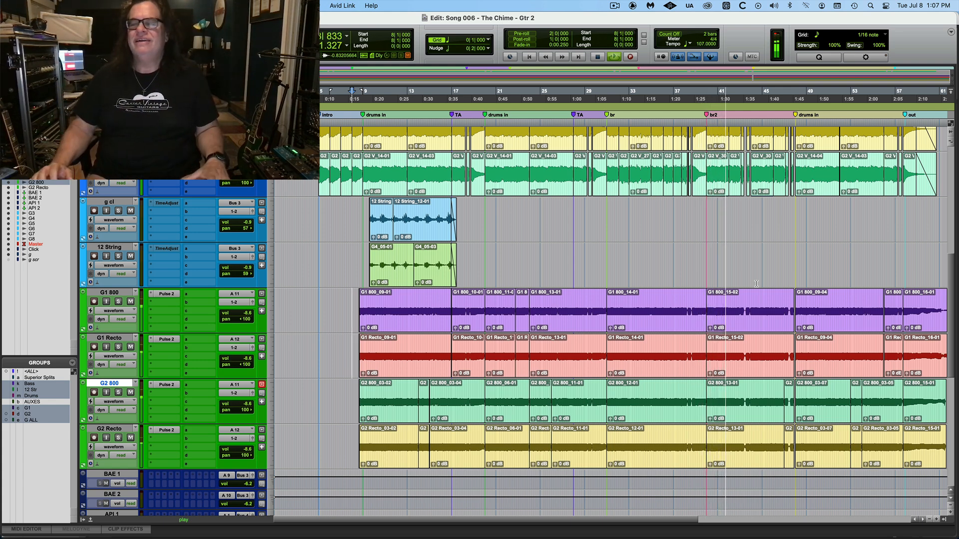
{"action": "left_click", "coordinate": [745, 313]}
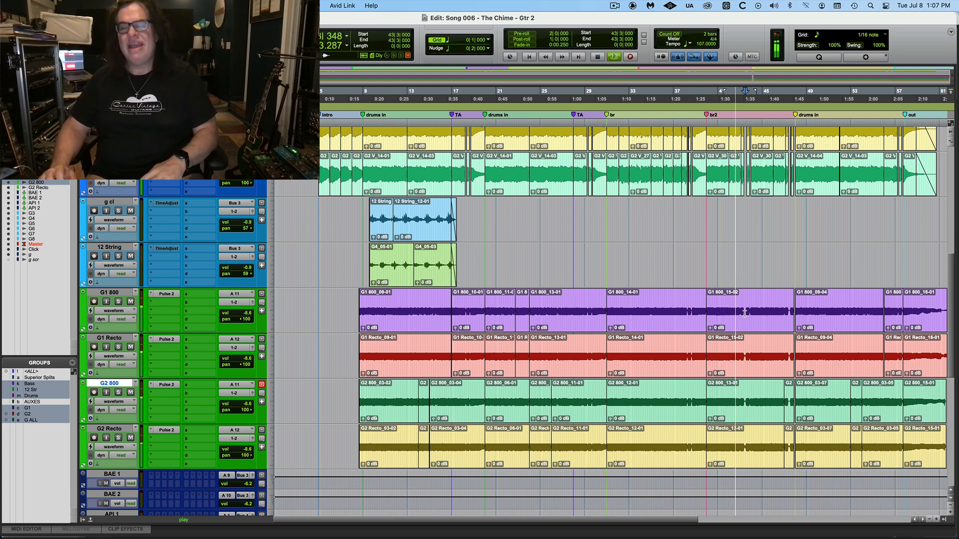
{"action": "key", "text": "t"}
{"action": "key", "text": "t"}
{"action": "key", "text": "t"}
{"action": "key", "text": "t"}
{"action": "key", "text": "t"}
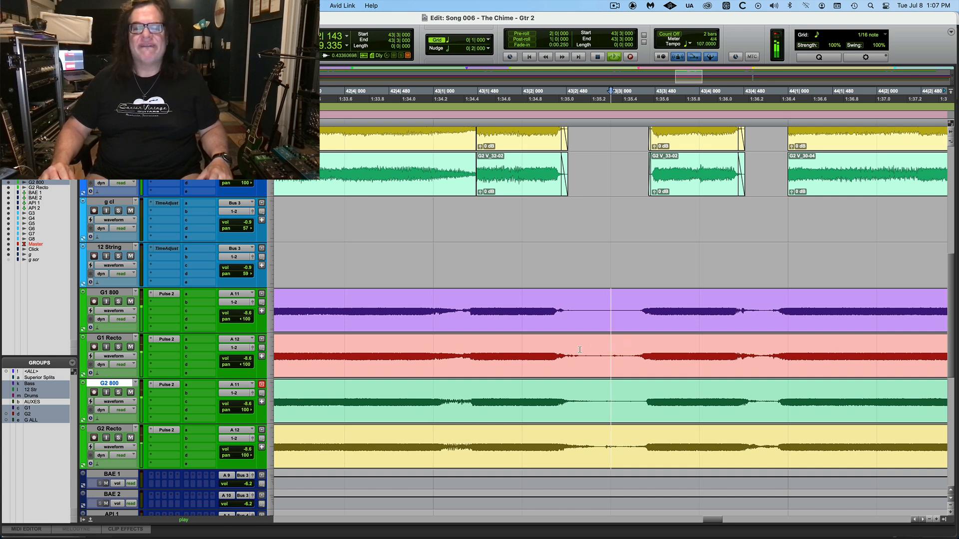
{"action": "left_click_drag", "start_coordinate": [580, 350], "coordinate": [640, 365]}
{"action": "key", "text": "Delete"}
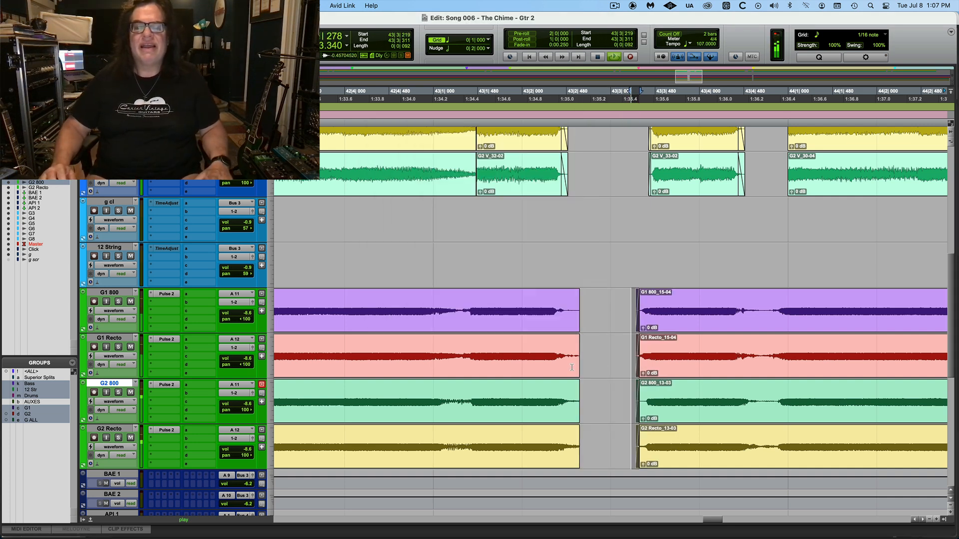
- Add short batch fades to the heavy guitar clip edges at the bar 43 gap
{"action": "left_click_drag", "start_coordinate": [571, 372], "coordinate": [592, 375]}
{"action": "key", "text": "super+f"}
{"action": "key", "text": "Return"}
- Remove the noise between the hits from bar 47 beat 2 to beat 3 on the four heavy guitar tracks
{"action": "key", "text": "r"}
{"action": "key", "text": "r"}
{"action": "key", "text": "r"}
{"action": "key", "text": "r"}
{"action": "key", "text": "r"}
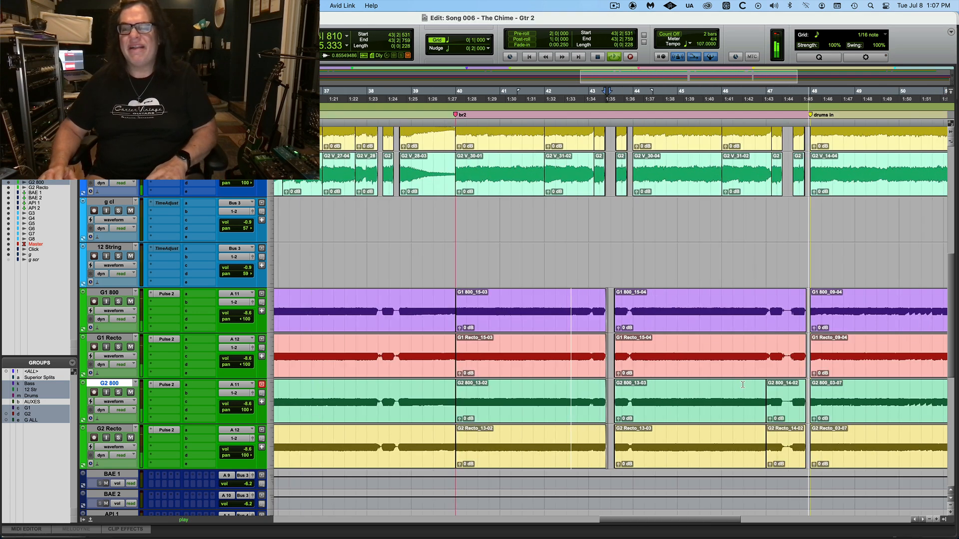
{"action": "left_click", "coordinate": [651, 323]}
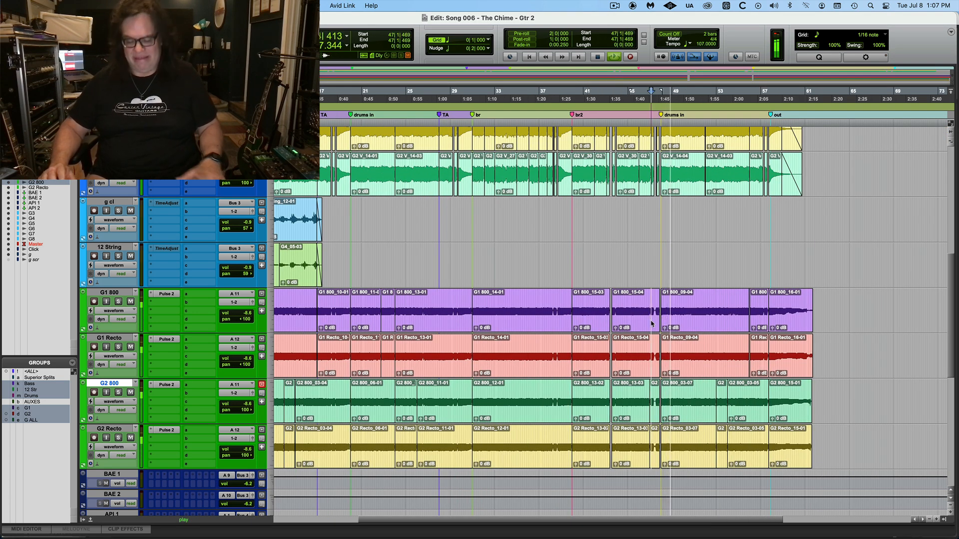
{"action": "key", "text": "t"}
{"action": "key", "text": "t"}
{"action": "key", "text": "t"}
{"action": "key", "text": "t"}
{"action": "key", "text": "t"}
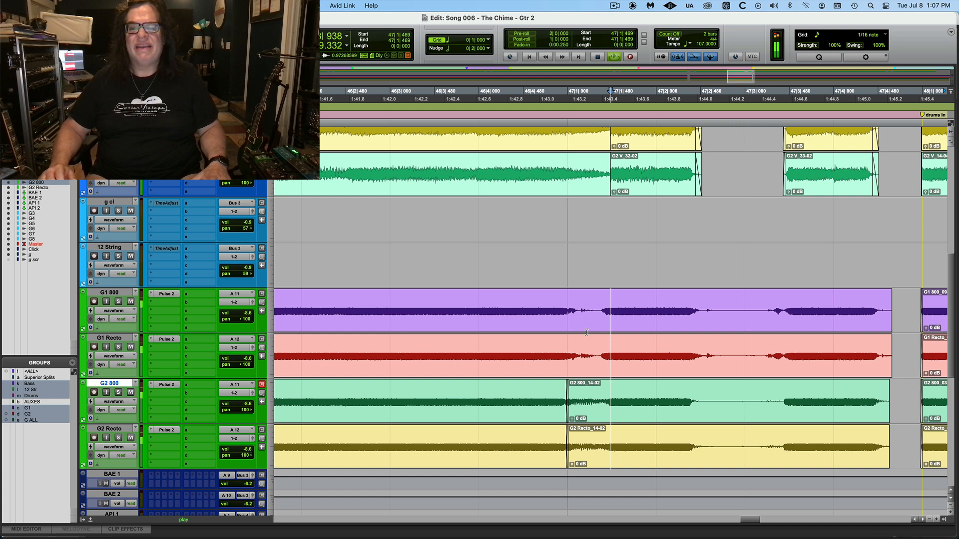
{"action": "key", "text": "space"}
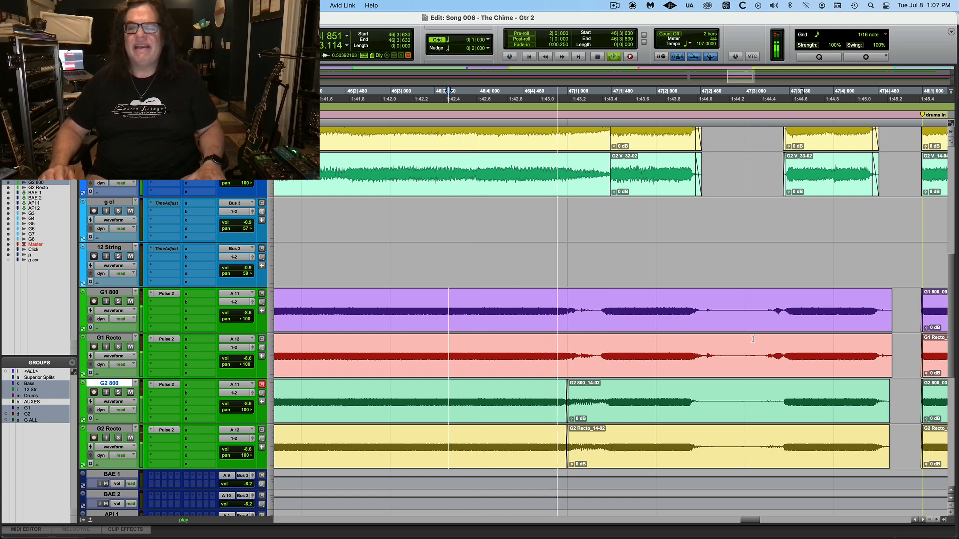
{"action": "left_click_drag", "start_coordinate": [704, 325], "coordinate": [783, 331]}
{"action": "key", "text": "Delete"}
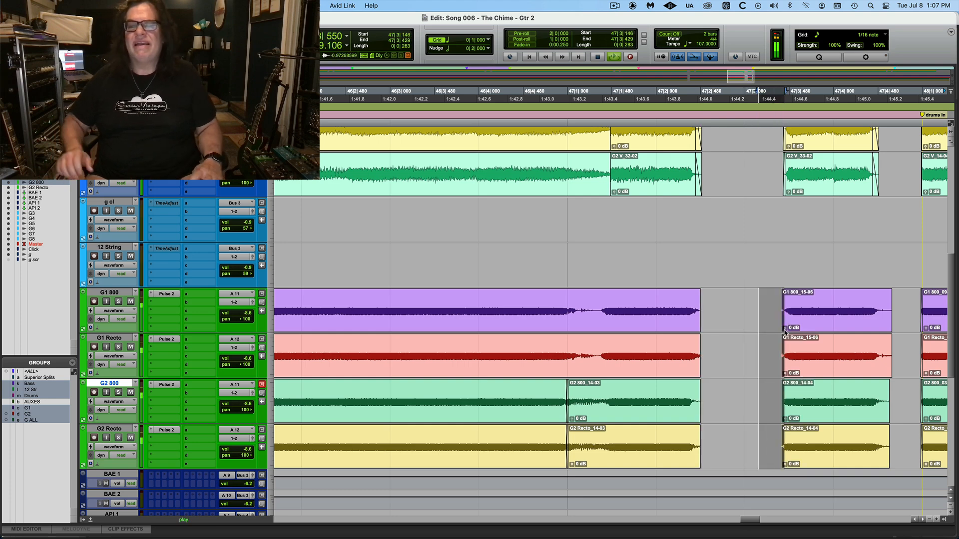
- Apply batch fades to the heavy guitar clip edges on both sides of the bar 47 gap
{"action": "key", "text": "super+f"}
{"action": "key", "text": "Return"}
{"action": "left_click_drag", "start_coordinate": [696, 344], "coordinate": [708, 348]}
{"action": "key", "text": "super+f"}
{"action": "key", "text": "Return"}
- Delete the noise in bar 57 beat 3, just before the out section, from the four heavy guitar tracks
{"action": "key", "text": "super+bracketleft"}
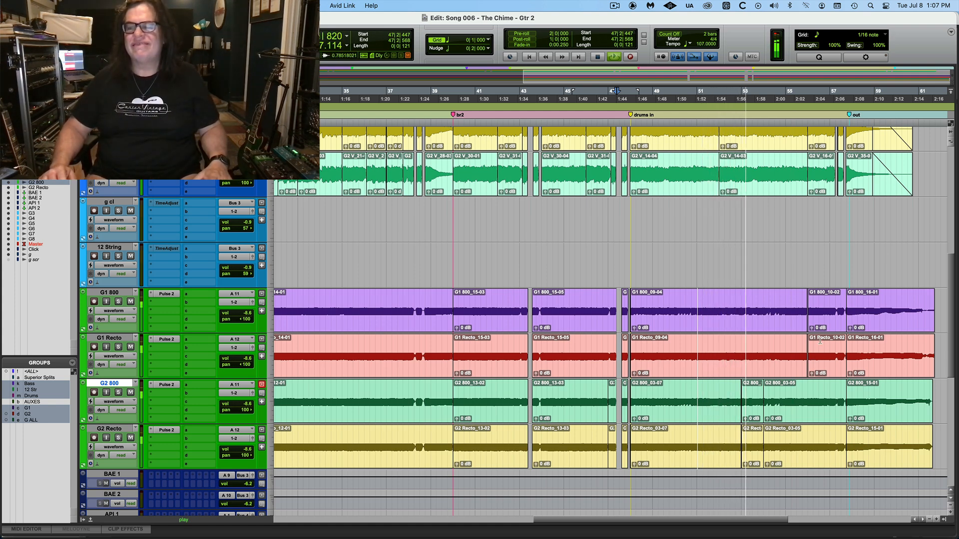
{"action": "left_click", "coordinate": [835, 360]}
{"action": "key", "text": "super+bracketright"}
{"action": "key", "text": "super+bracketright"}
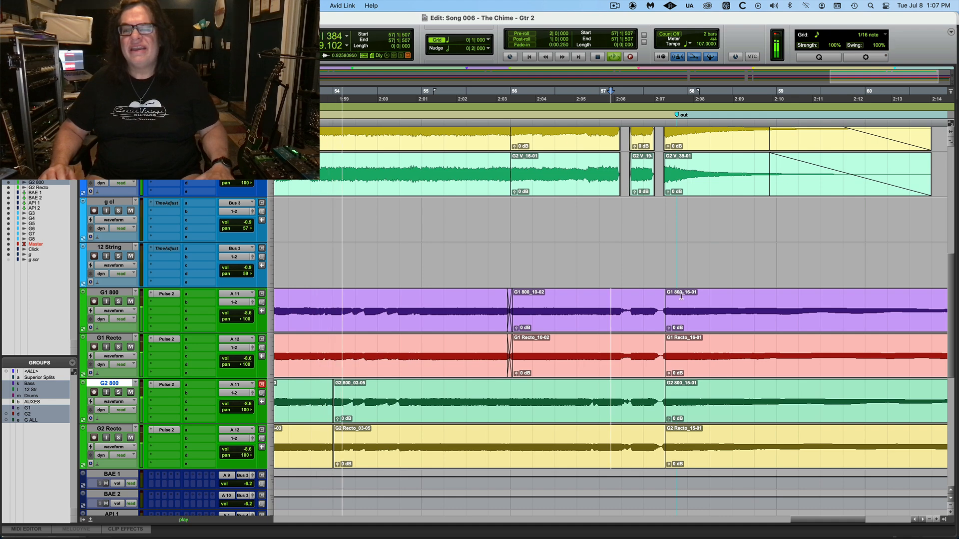
{"action": "left_click", "coordinate": [659, 318]}
{"action": "key", "text": "super+bracketright"}
{"action": "key", "text": "super+bracketright"}
{"action": "key", "text": "super+bracketright"}
{"action": "key", "text": "super+bracketright"}
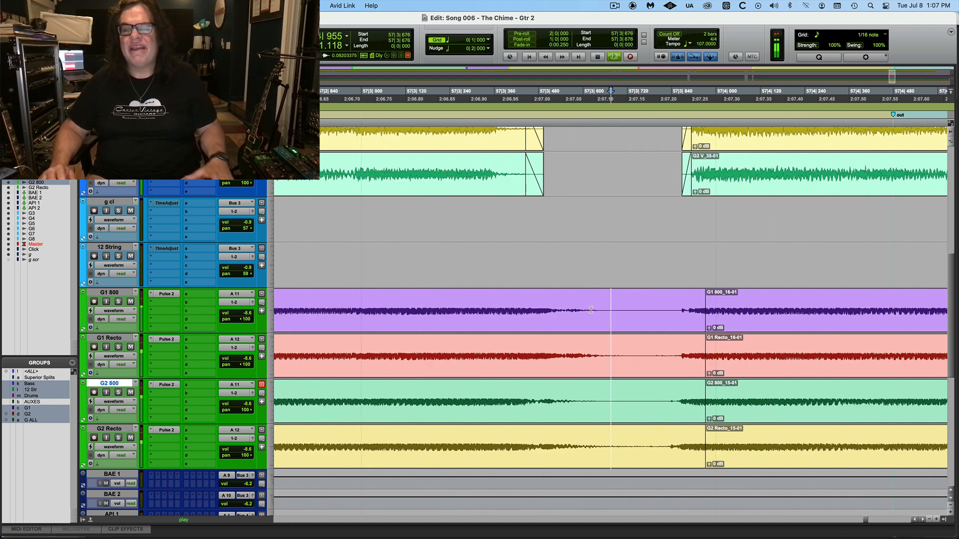
{"action": "left_click_drag", "start_coordinate": [592, 316], "coordinate": [676, 315]}
{"action": "key", "text": "Delete"}
- Fade the four heavy guitar clips in after the bar 57 gap and out before it
{"action": "key", "text": "super+d"}
{"action": "key", "text": "super+f"}
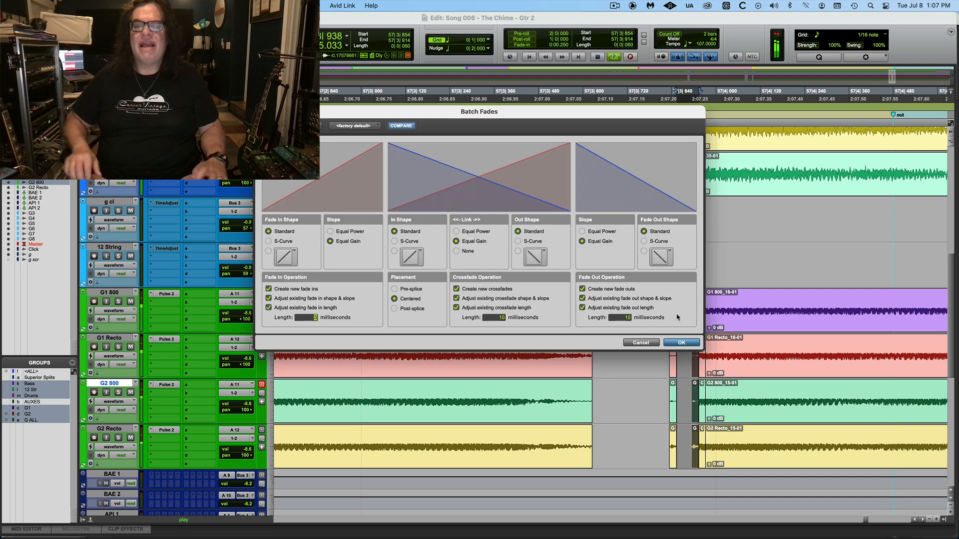
{"action": "key", "text": "Return"}
{"action": "left_click", "coordinate": [506, 229]}
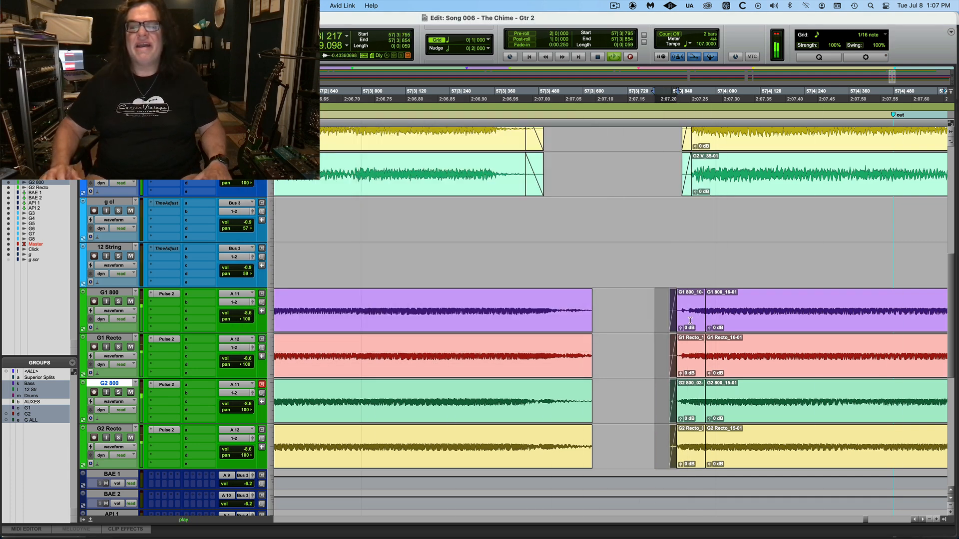
{"action": "left_click_drag", "start_coordinate": [577, 341], "coordinate": [621, 347]}
{"action": "key", "text": "ctrl+super+f"}
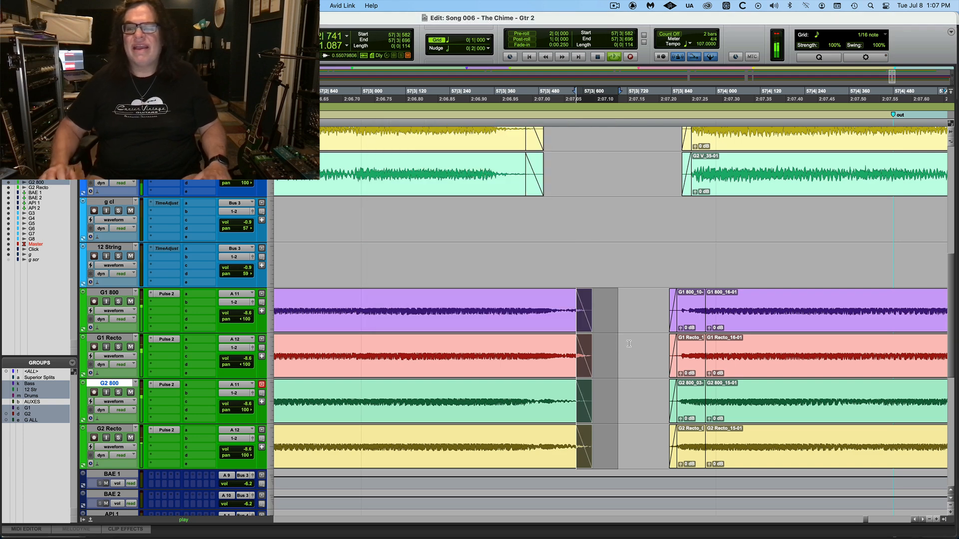
{"action": "left_click", "coordinate": [704, 343]}
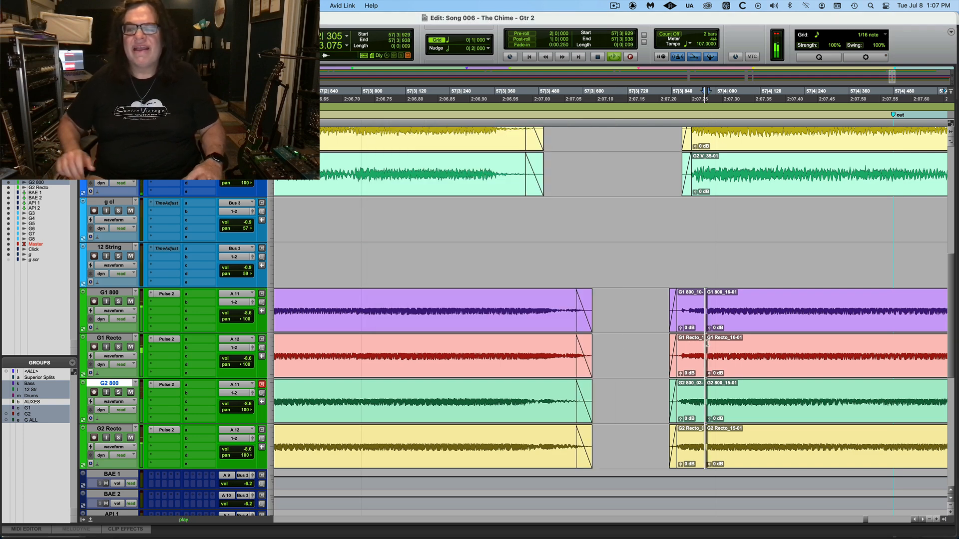
- Trim the final heavy guitar clips in bar 60 beat 4 and fade them out from about bar 58 beat 3
{"action": "key", "text": "alt+shift+Return"}
{"action": "key", "text": "r"}
{"action": "key", "text": "r"}
{"action": "key", "text": "r"}
{"action": "key", "text": "r"}
{"action": "key", "text": "r"}
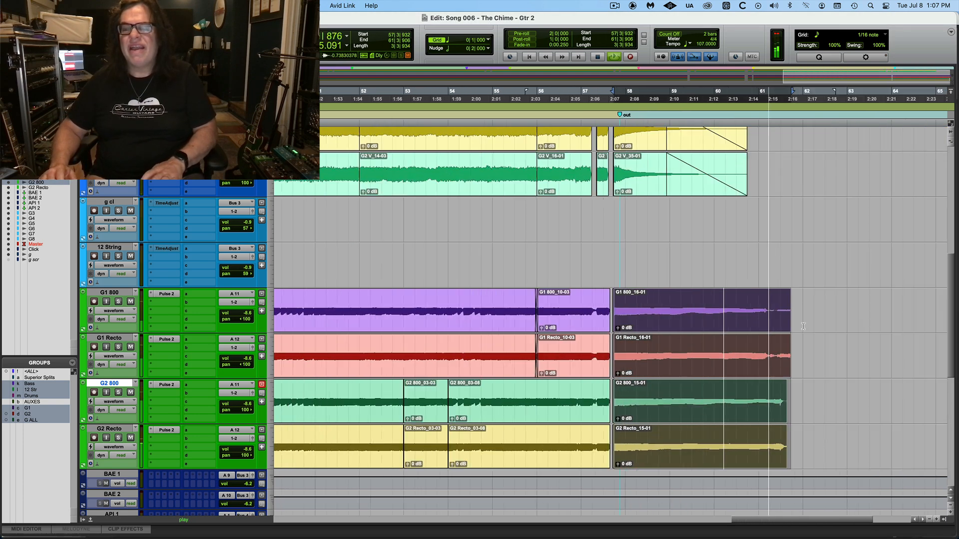
{"action": "left_click_drag", "start_coordinate": [751, 330], "coordinate": [650, 340]}
{"action": "key", "text": "Delete"}
{"action": "left_click", "coordinate": [832, 340]}
{"action": "key", "text": "super+f"}
{"action": "key", "text": "Return"}
- Play the mix from bar 52 beat 3 to check the edits toward the ending
{"action": "left_click", "coordinate": [383, 303]}
{"action": "key", "text": "space"}
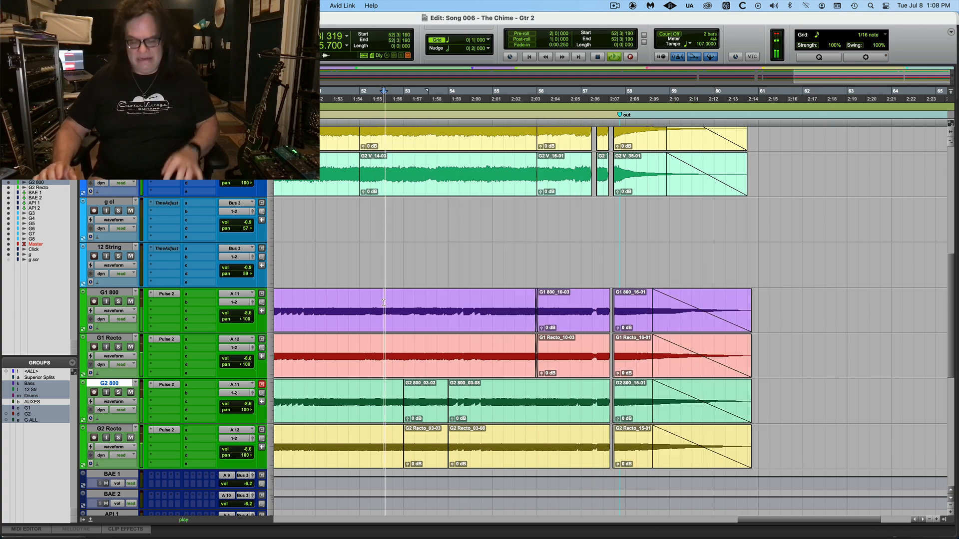
{"action": "key", "text": "r"}
{"action": "key", "text": "r"}
{"action": "key", "text": "r"}
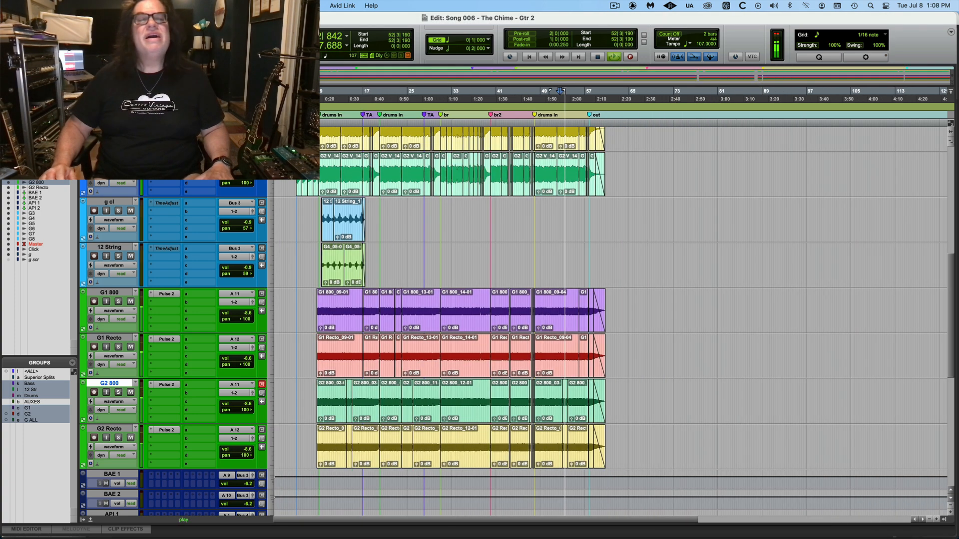
- Adjust the ending fade-out on the four heavy guitar tracks to run from 58|4|489 to 60|4|819, and stop playback
{"action": "key", "text": "t"}
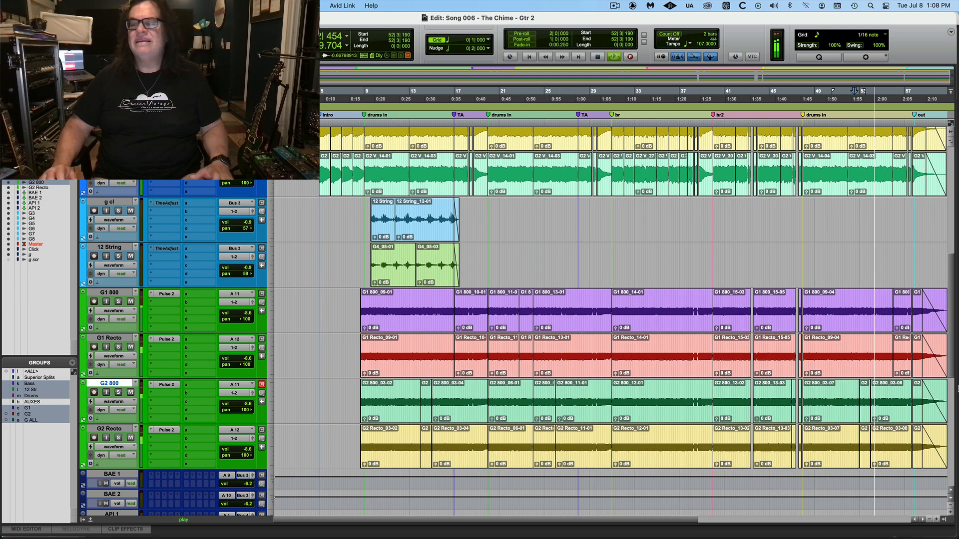
{"action": "key", "text": "t"}
{"action": "key", "text": "t"}
{"action": "key", "text": "t"}
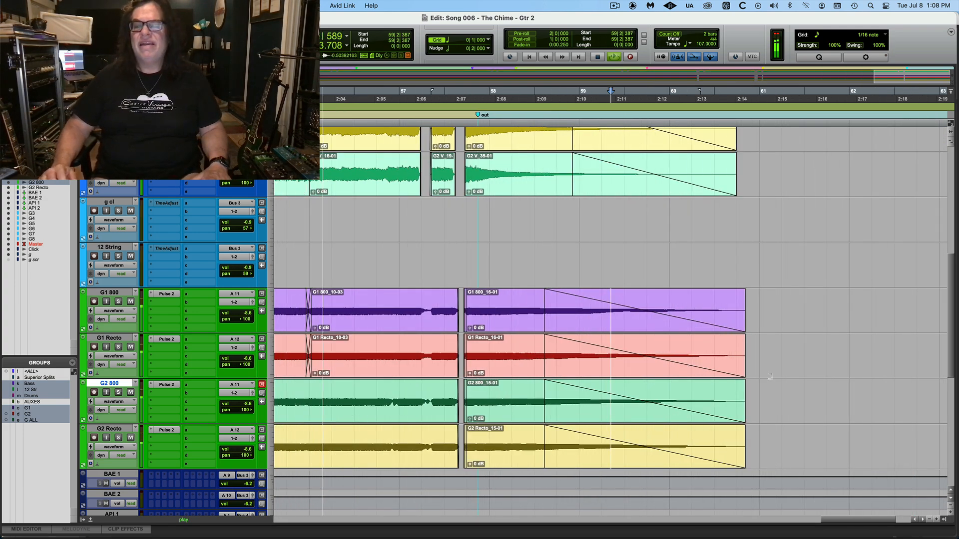
{"action": "left_click_drag", "start_coordinate": [740, 375], "coordinate": [569, 323]}
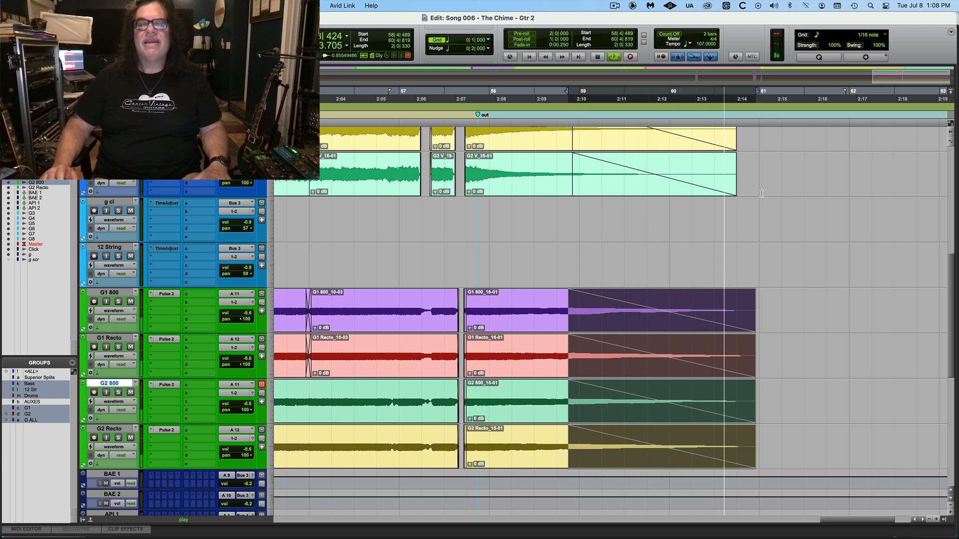
{"action": "key", "text": "space"}
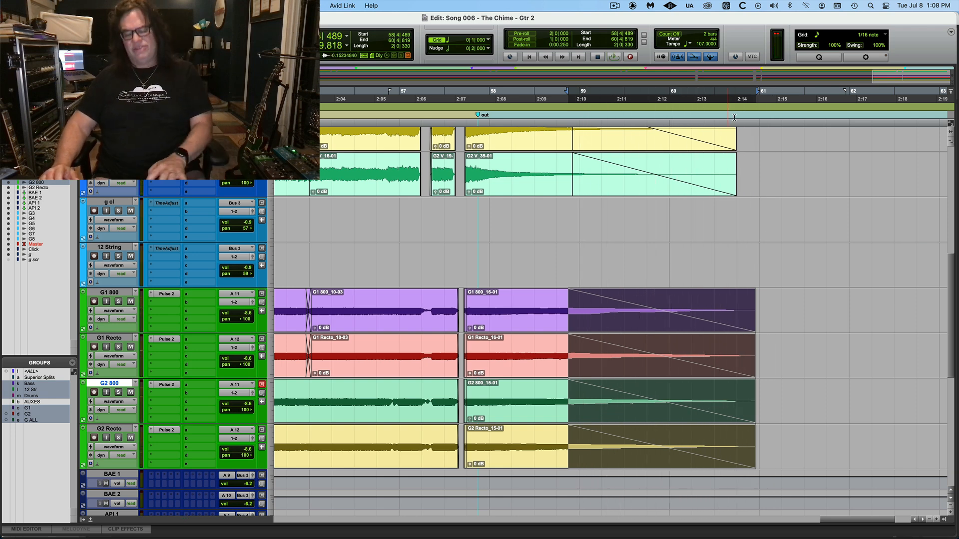
- Return the edit cursor to the start of the session with the whole arrangement in view
{"action": "key", "text": "r"}
{"action": "key", "text": "r"}
{"action": "key", "text": "r"}
{"action": "key", "text": "r"}
{"action": "key", "text": "r"}
{"action": "left_click", "coordinate": [529, 56]}
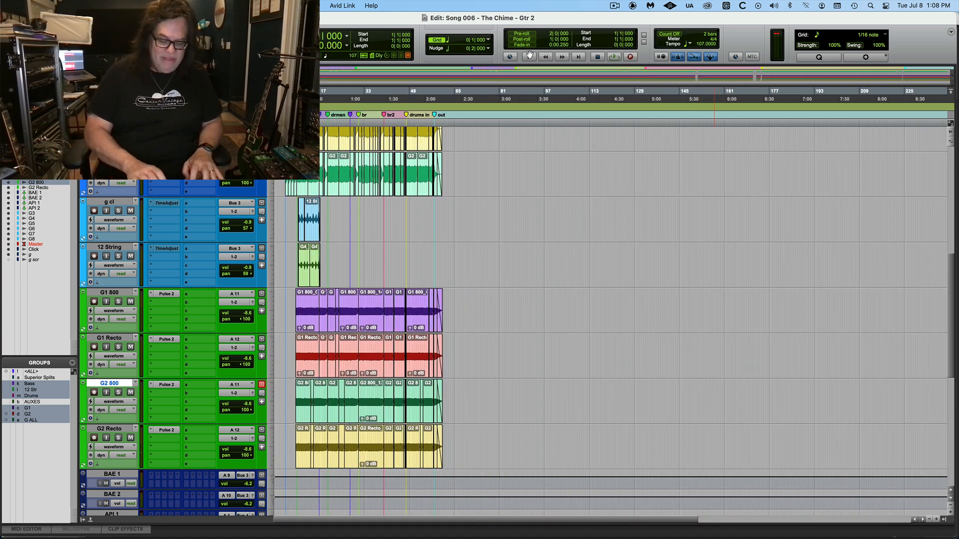
{"action": "key", "text": "super+shift+b"}
{"action": "key", "text": "Return"}
{"action": "key", "text": "Return"}
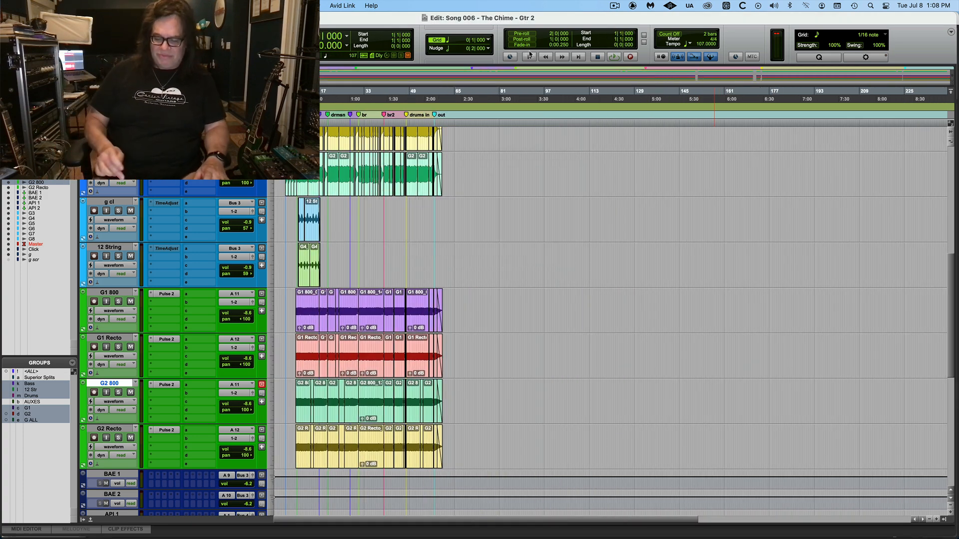
- Play the mix from bar 8 beat 3, where the heavy guitars enter
{"action": "key", "text": "t"}
{"action": "key", "text": "t"}
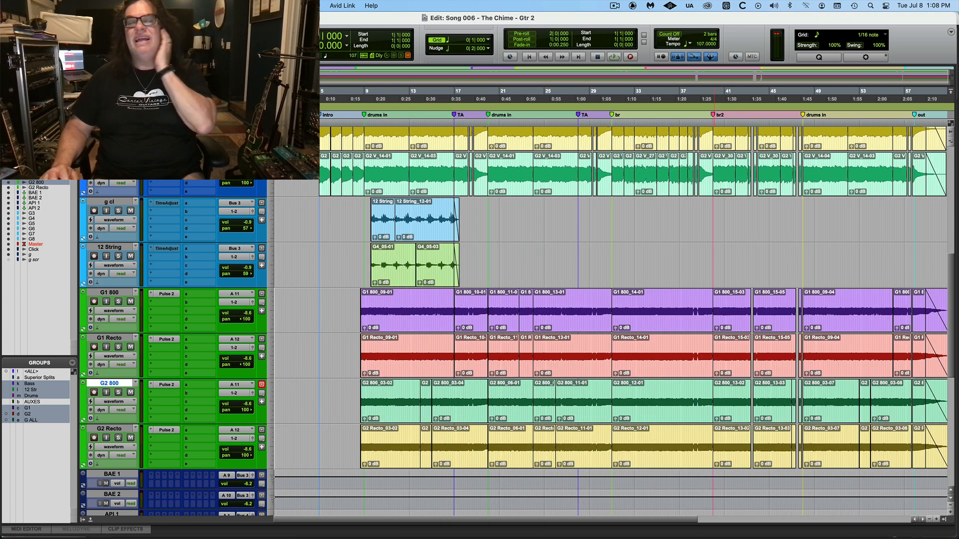
{"action": "key", "text": "alt+a"}
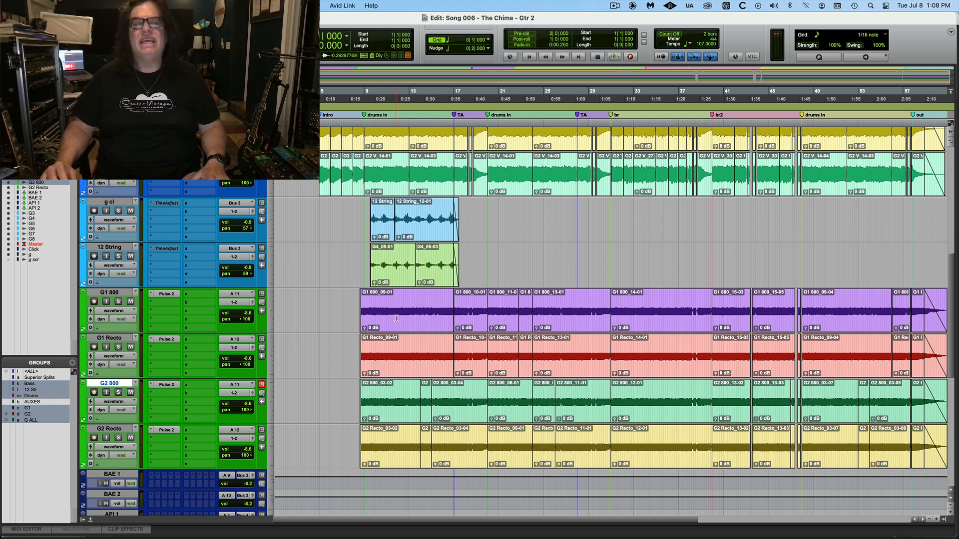
{"action": "left_click", "coordinate": [359, 300]}
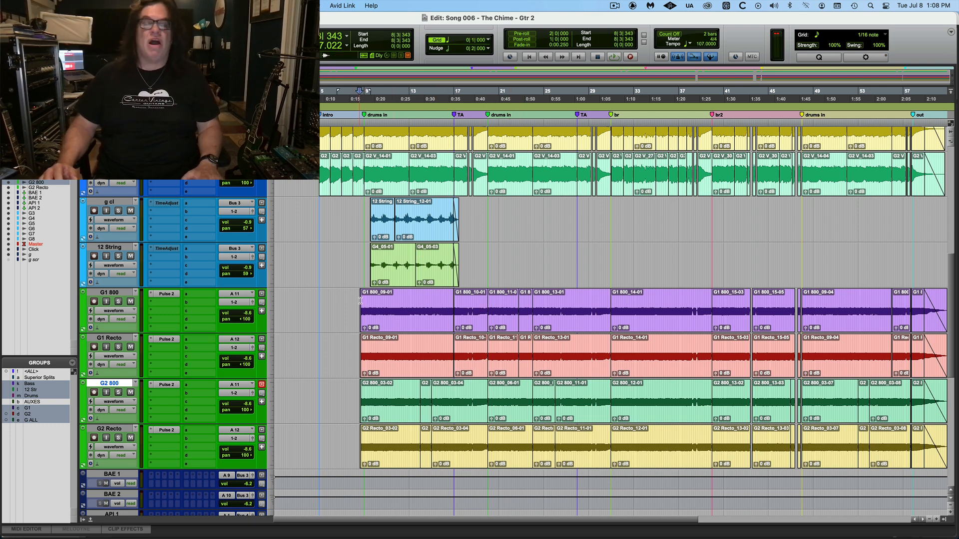
{"action": "key", "text": "space"}
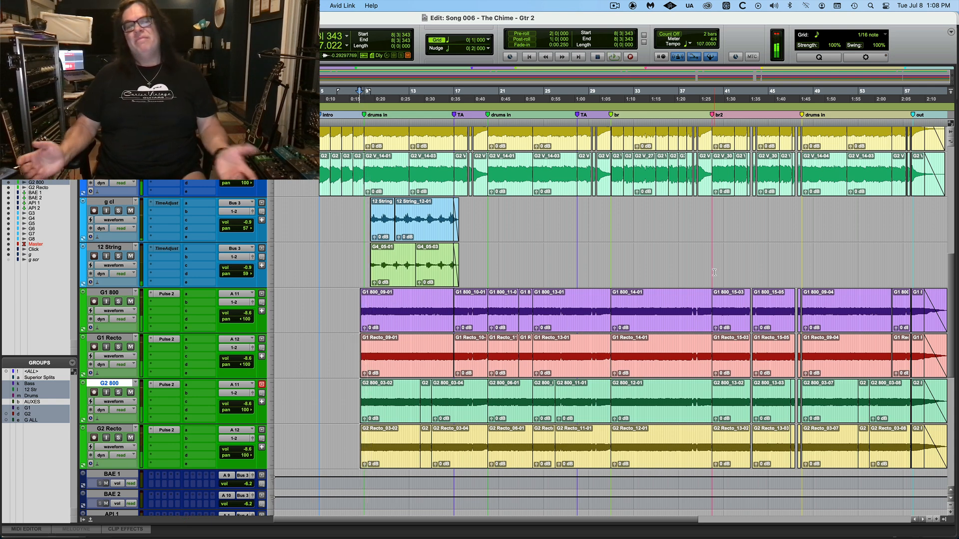
- Audition the g cl and 12 String tracks soloed from bar 8 beat 4, and clear their solos
{"action": "key", "text": "space"}
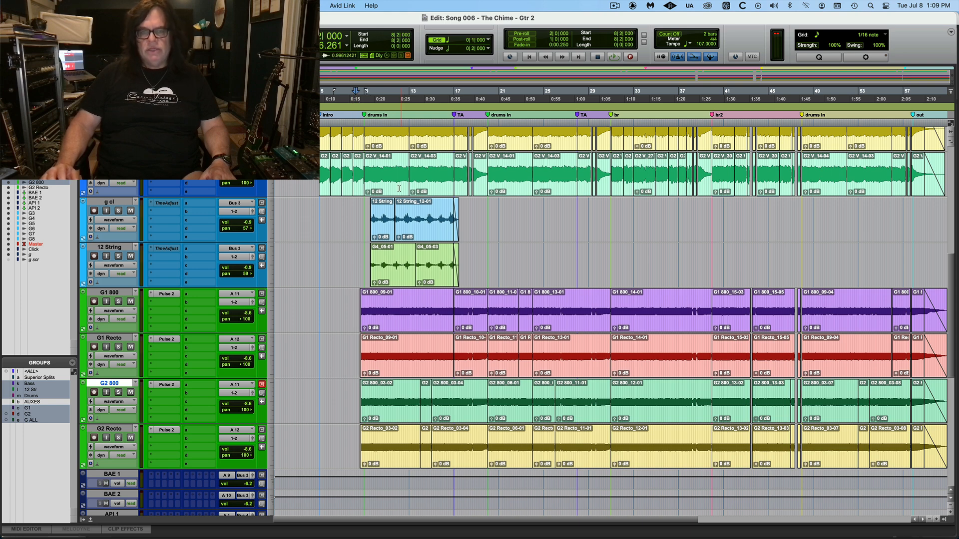
{"action": "left_click", "coordinate": [434, 237]}
{"action": "key", "text": "t"}
{"action": "left_click_drag", "start_coordinate": [411, 238], "coordinate": [406, 242]}
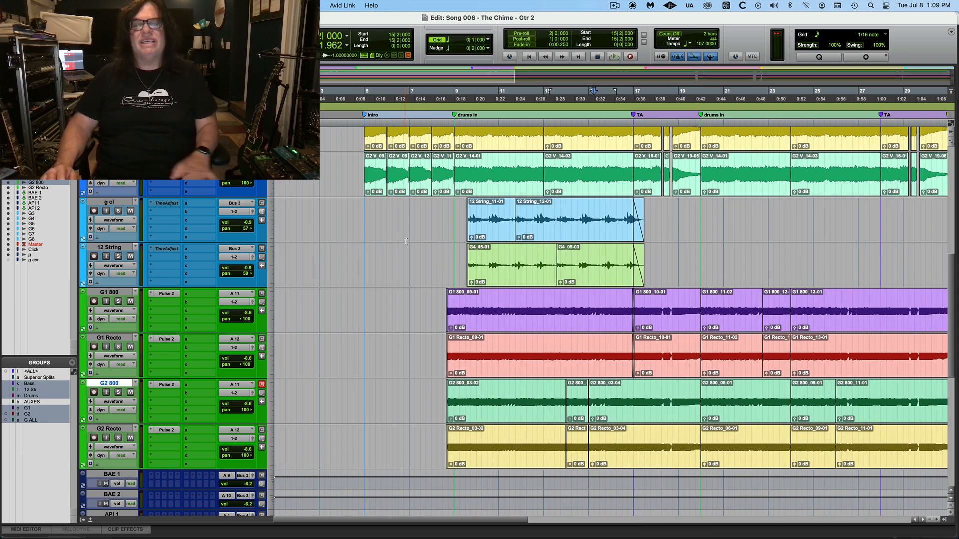
{"action": "left_click", "coordinate": [450, 232]}
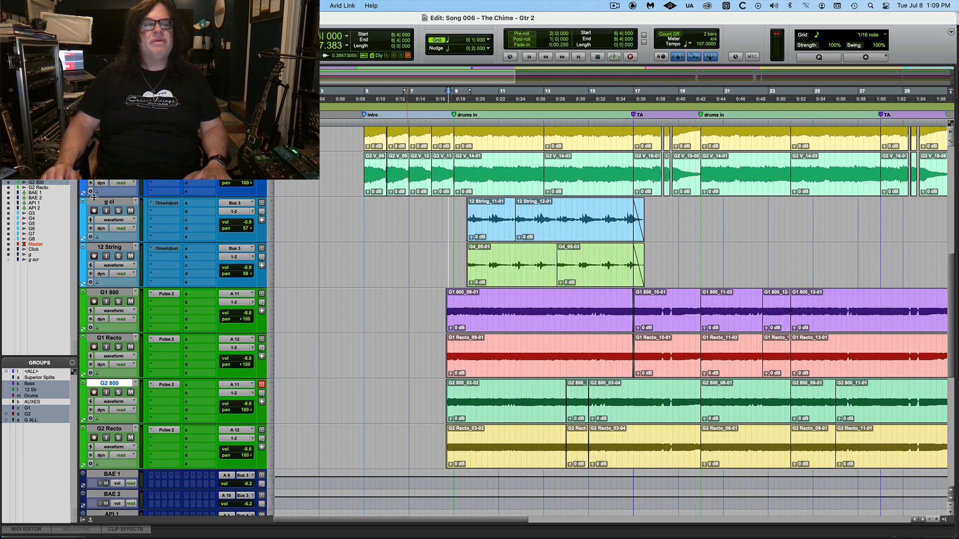
{"action": "left_click", "coordinate": [120, 212]}
{"action": "key", "text": "space"}
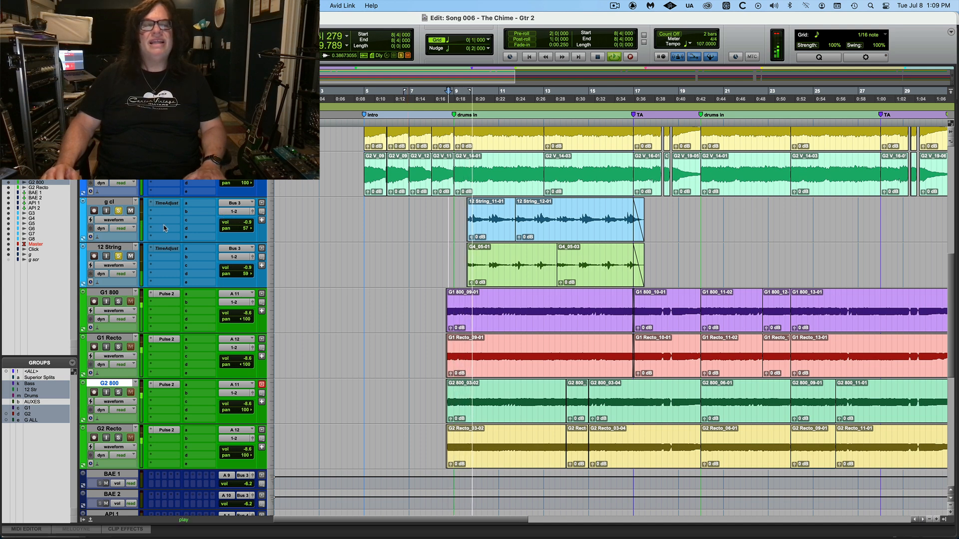
{"action": "key", "text": "space"}
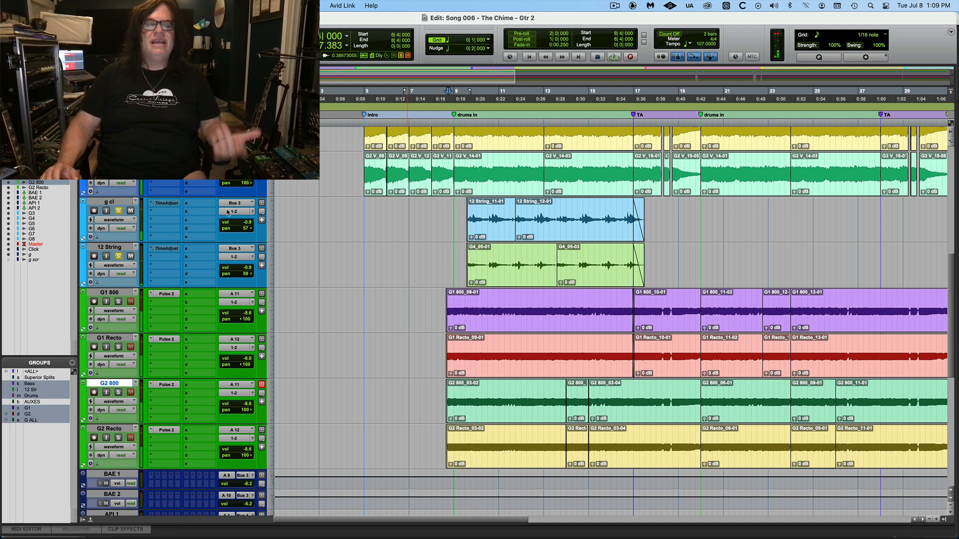
{"action": "left_click", "coordinate": [119, 256]}
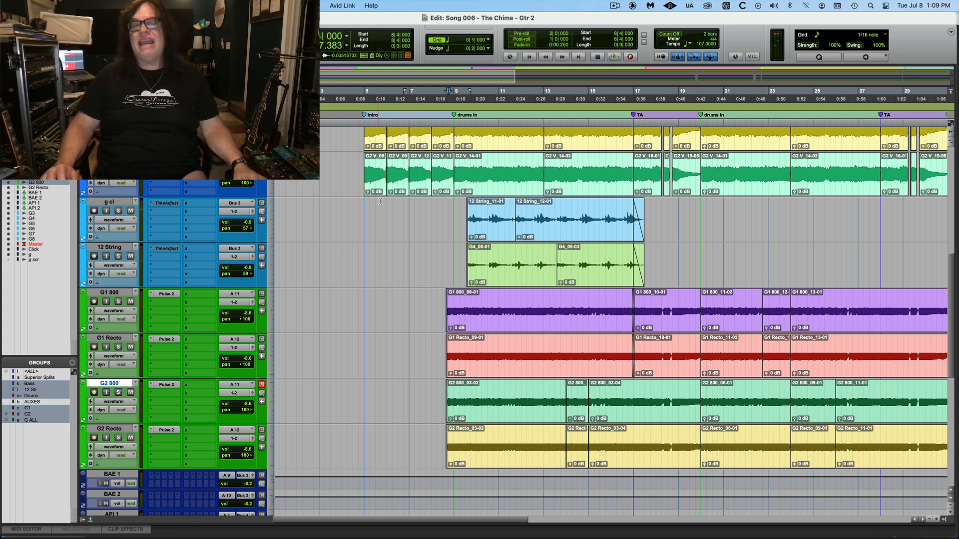
- Select the g cl and 12 String clips from 9|3|000 to 17|3|000, and return to the session start with the whole arrangement in view
{"action": "left_click_drag", "start_coordinate": [463, 234], "coordinate": [643, 219]}
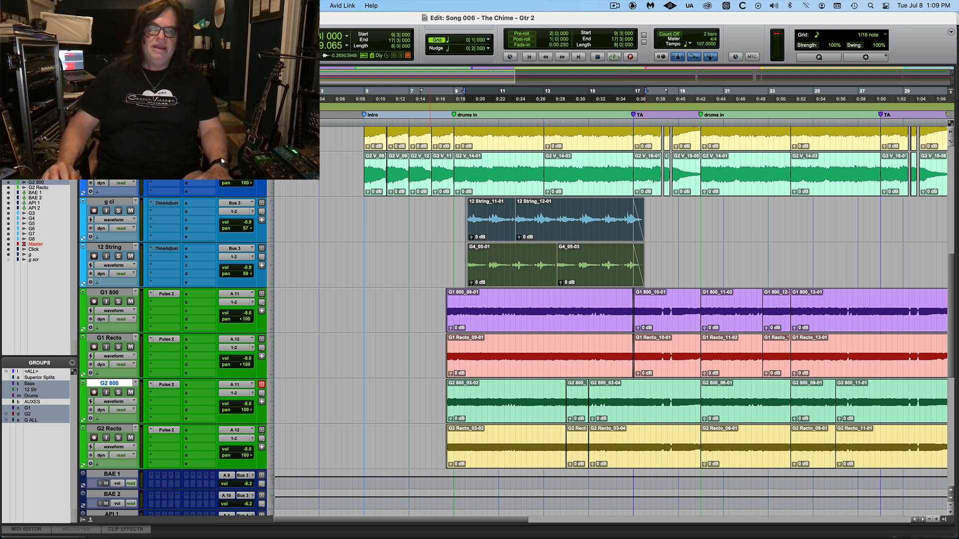
{"action": "key", "text": "super+bracketleft"}
{"action": "key", "text": "Return"}
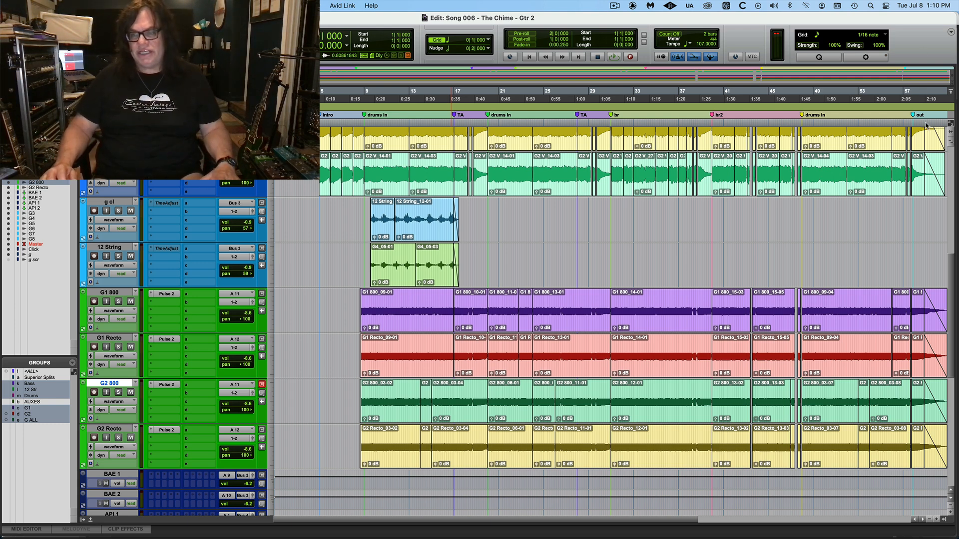
- Look over the session's tracks from the drum overheads down to the Click track
{"action": "scroll", "coordinate": [954, 263], "scroll_direction": "up", "scroll_amount": 8}
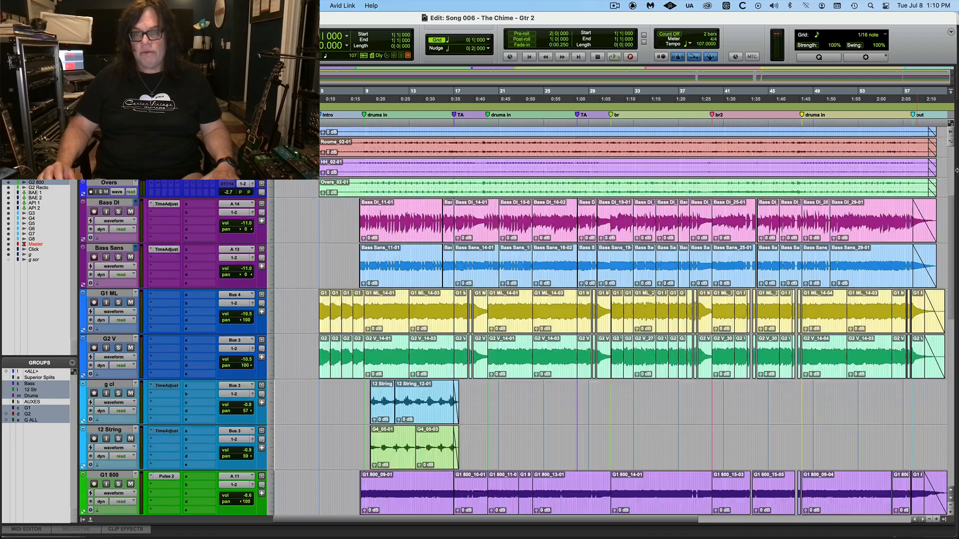
{"action": "scroll", "coordinate": [956, 263], "scroll_direction": "down", "scroll_amount": 7}
{"action": "scroll", "coordinate": [956, 263], "scroll_direction": "down", "scroll_amount": 5}
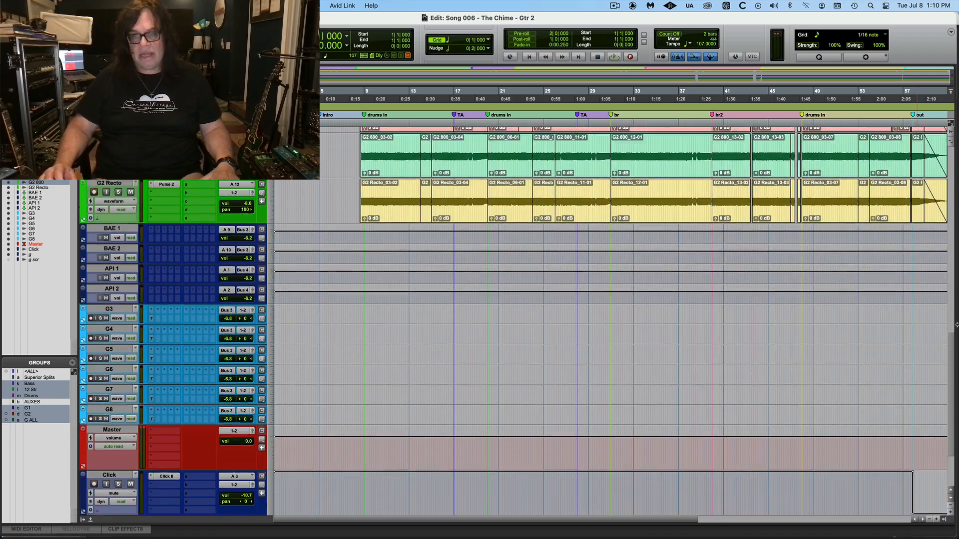
{"action": "scroll", "coordinate": [956, 200], "scroll_direction": "up", "scroll_amount": 10}
{"action": "scroll", "coordinate": [956, 199], "scroll_direction": "down", "scroll_amount": 10}
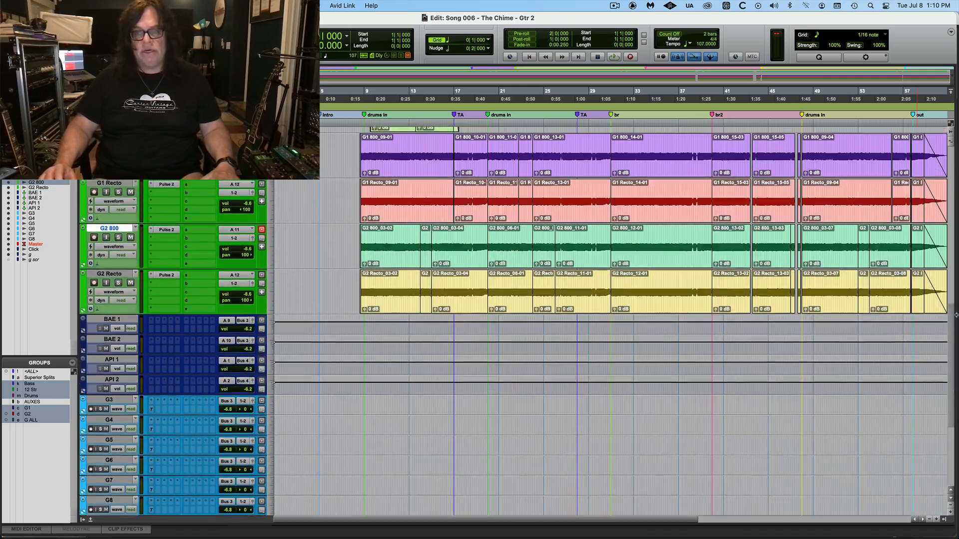
{"action": "scroll", "coordinate": [956, 299], "scroll_direction": "up", "scroll_amount": 1}
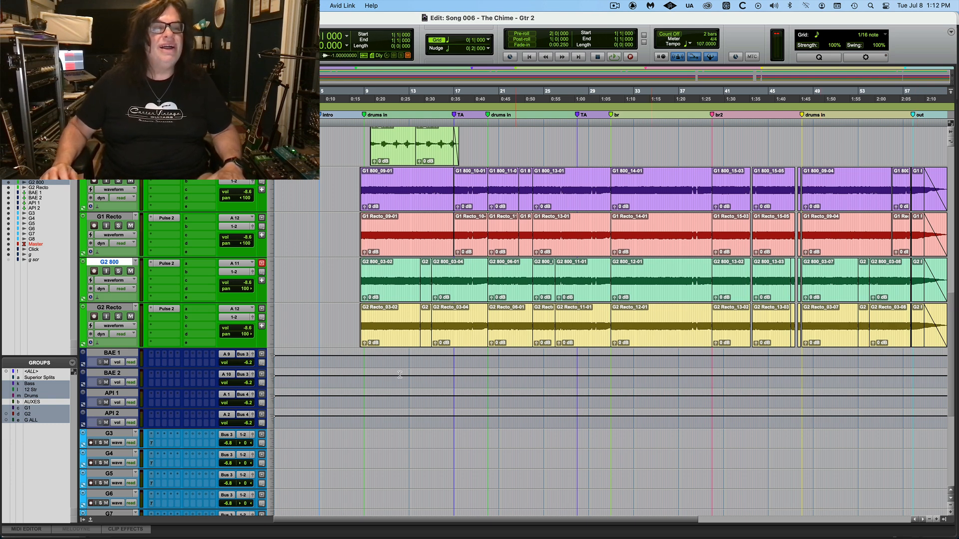
- Solo the G1 800 and G2 800 tracks and audition them from bar 8 beat 4
{"action": "left_click", "coordinate": [119, 181]}
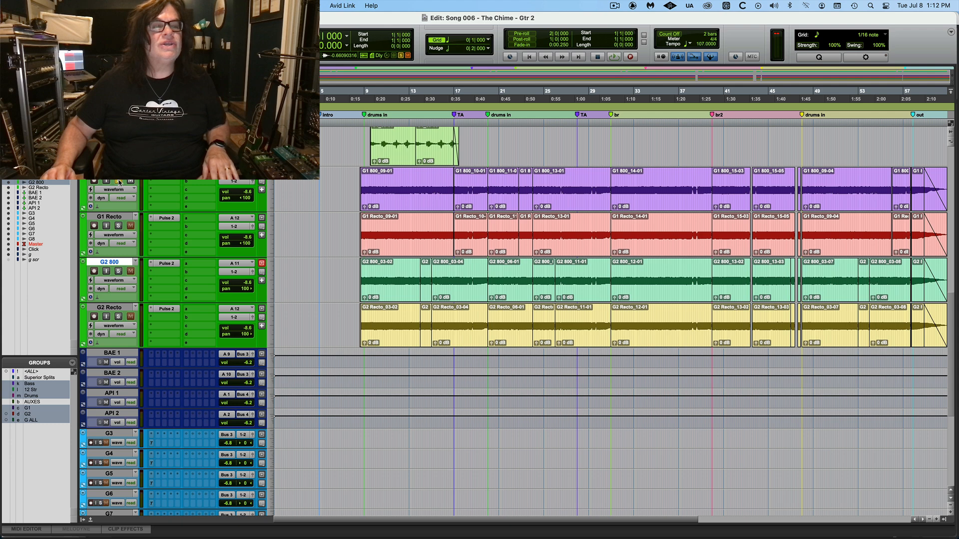
{"action": "left_click", "coordinate": [118, 271]}
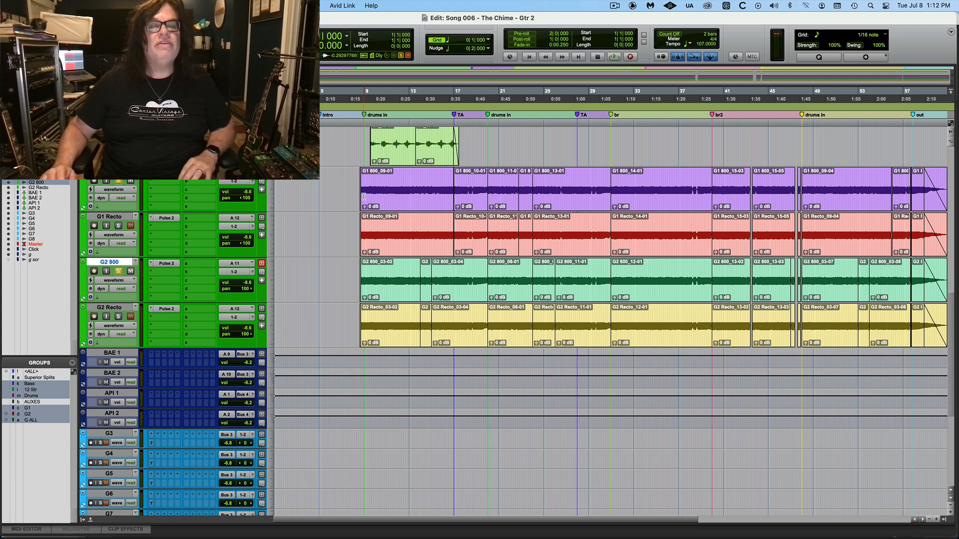
{"action": "left_click", "coordinate": [364, 197]}
{"action": "key", "text": "space"}
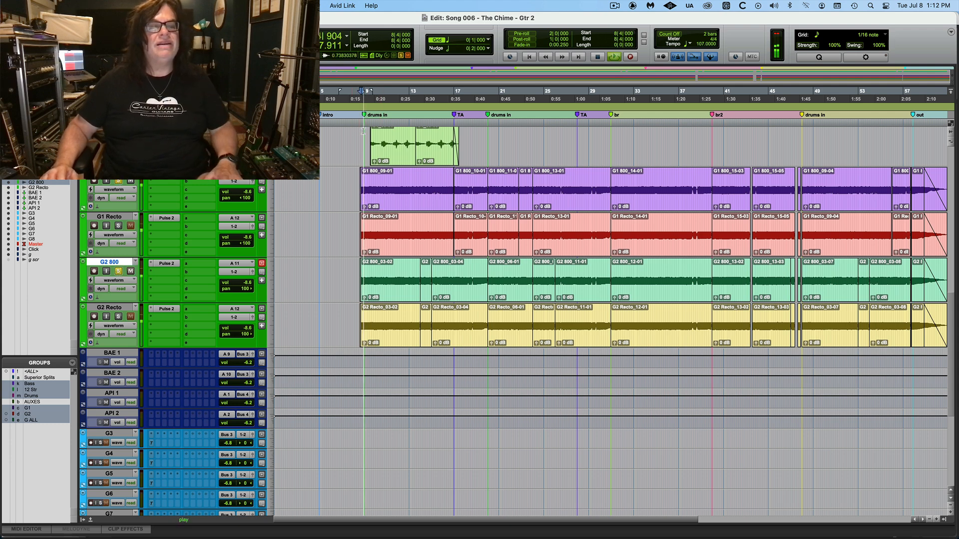
{"action": "key", "text": "space"}
- Solo the G1 Recto and G2 Recto tracks in place of the two 800 tracks, and play them from bar 8 beat 4
{"action": "left_click", "coordinate": [118, 271]}
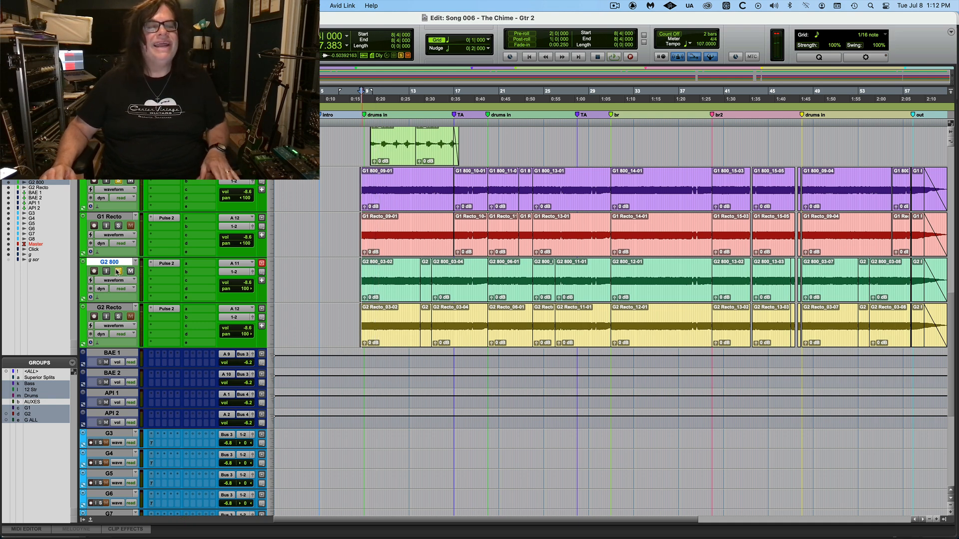
{"action": "left_click", "coordinate": [118, 271]}
{"action": "left_click", "coordinate": [118, 316]}
{"action": "left_click", "coordinate": [119, 225]}
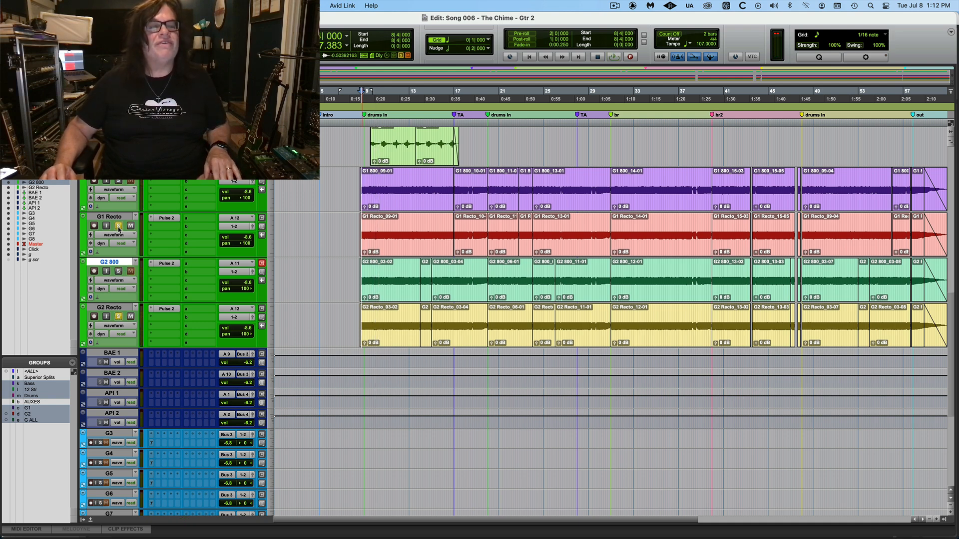
{"action": "key", "text": "space"}
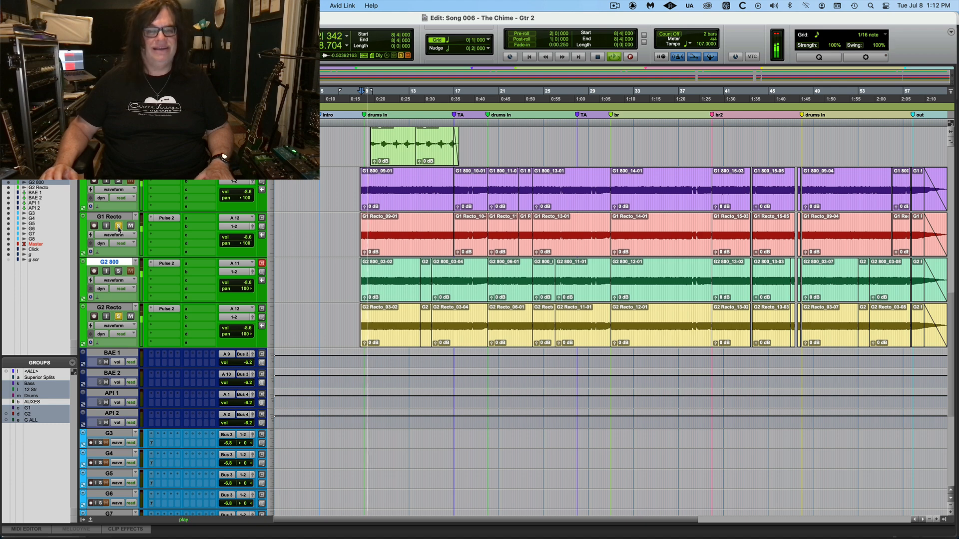
- Audition all four heavy guitar tracks soloed from bar 8 beat 4, clear the solos to hear the full mix, and stop playback
{"action": "key", "text": "shift+s"}
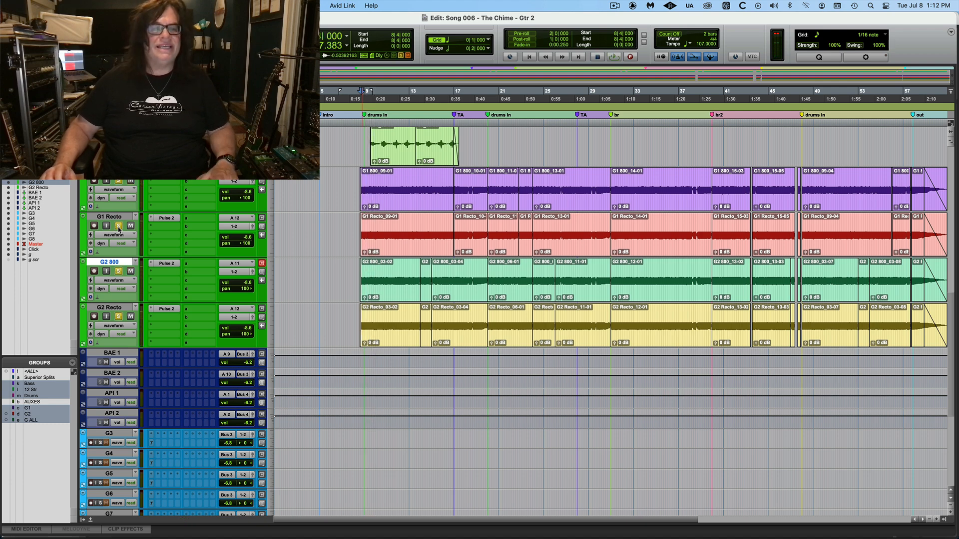
{"action": "key", "text": "space"}
{"action": "key", "text": "space"}
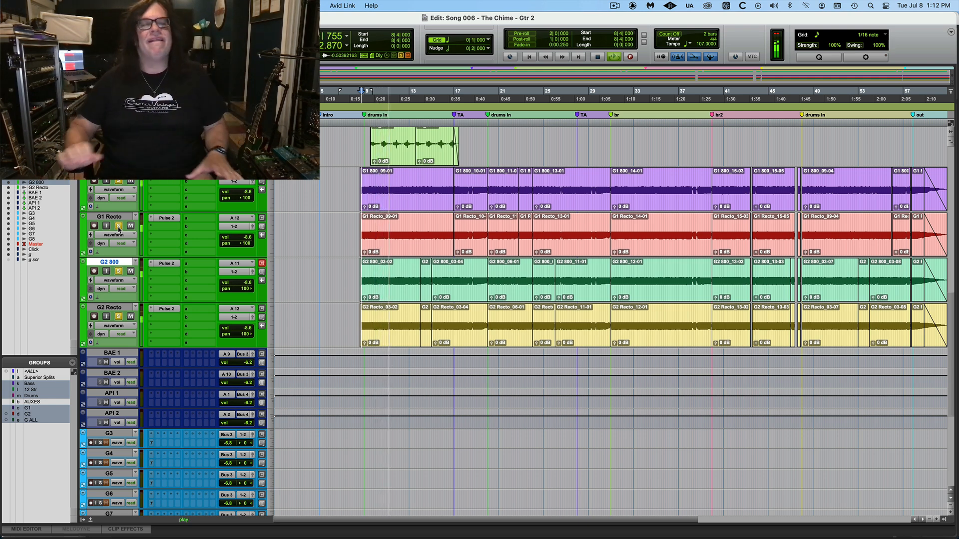
{"action": "left_click", "coordinate": [119, 231]}
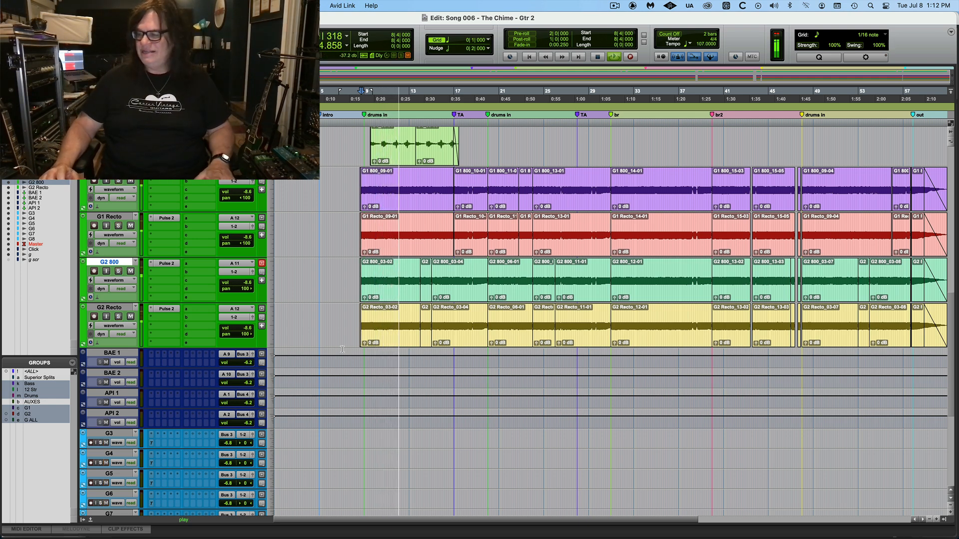
{"action": "key", "text": "space"}
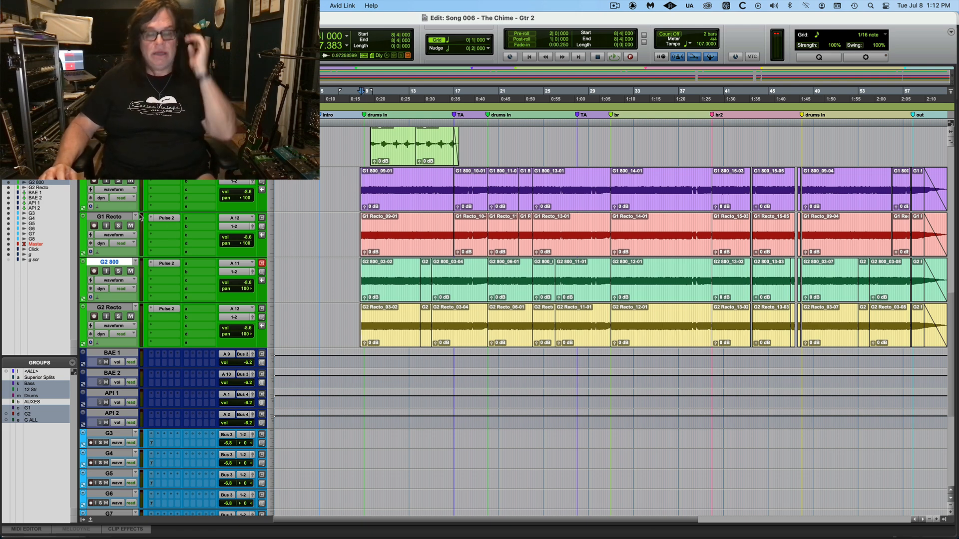
- Select the Master track in the Mix window and return to the Edit window
{"action": "key", "text": "super+equal"}
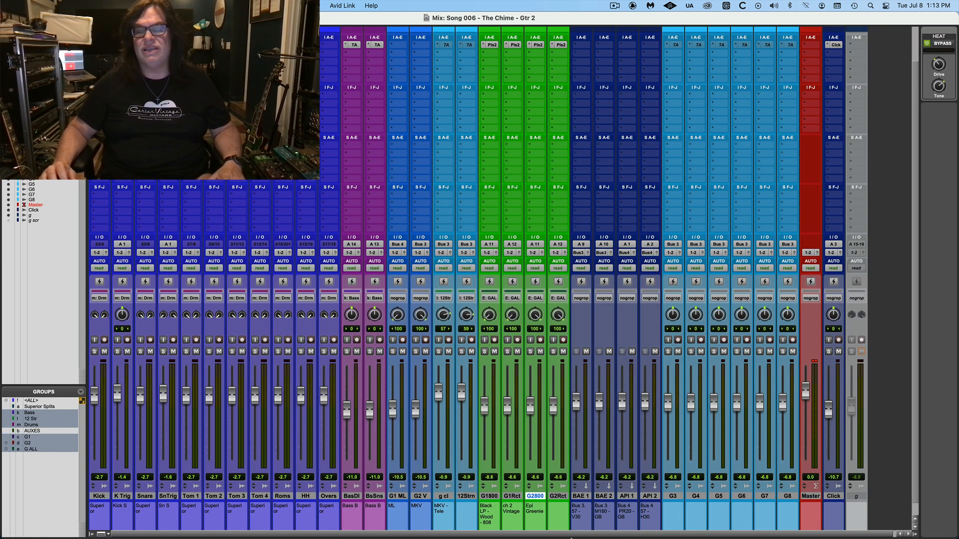
{"action": "left_click", "coordinate": [816, 498]}
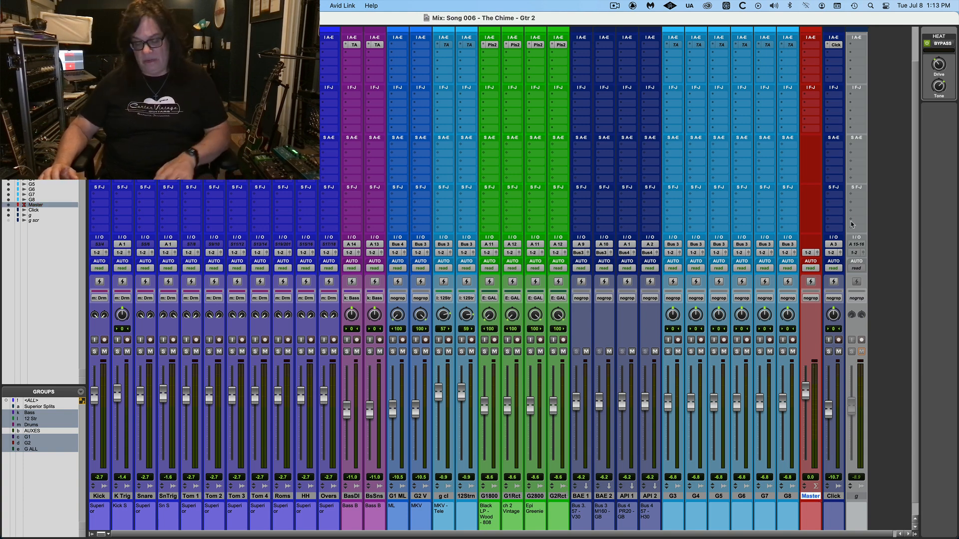
{"action": "key", "text": "super+equal"}
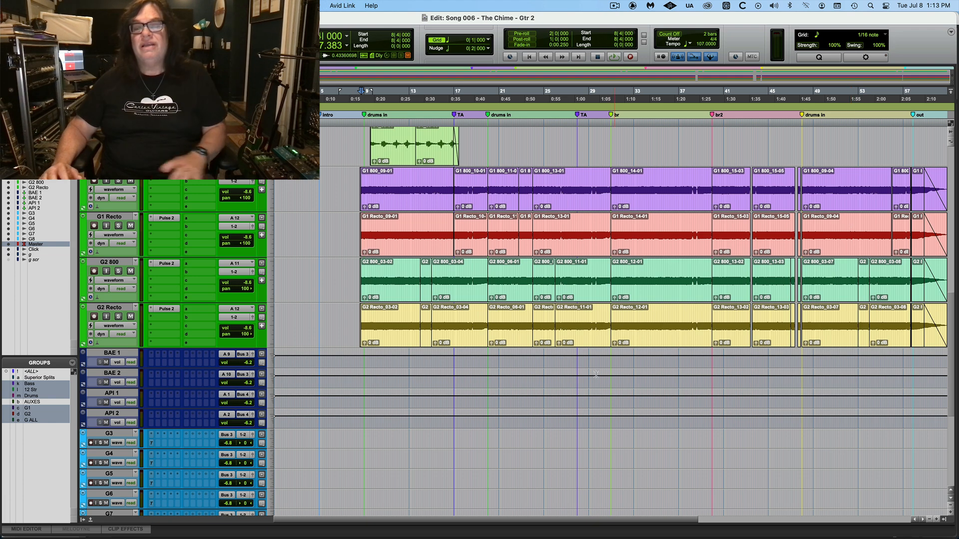
- Place the edit cursor at bar 9 beat 1, with the 12-string and heavy guitar tracks in view
{"action": "left_click", "coordinate": [367, 148]}
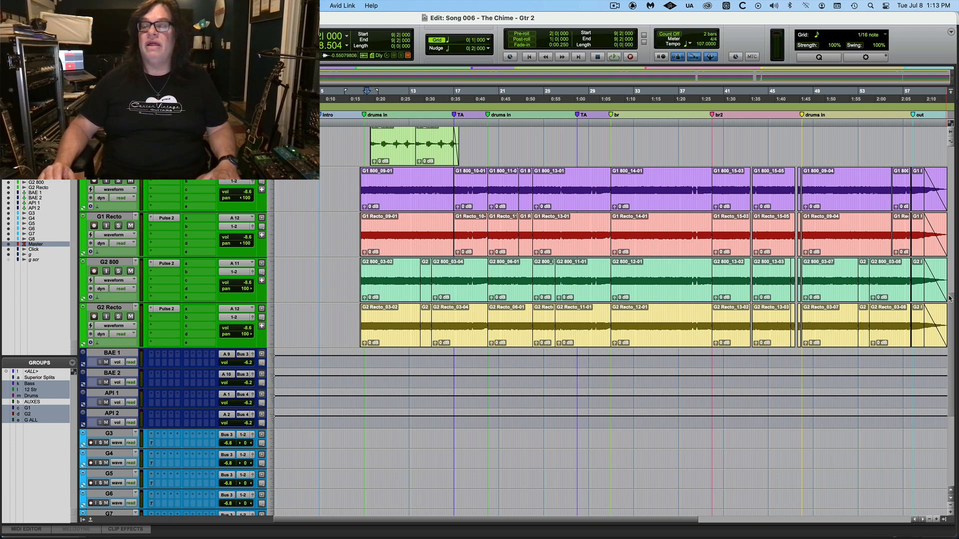
{"action": "scroll", "coordinate": [604, 222], "scroll_direction": "up", "scroll_amount": 6}
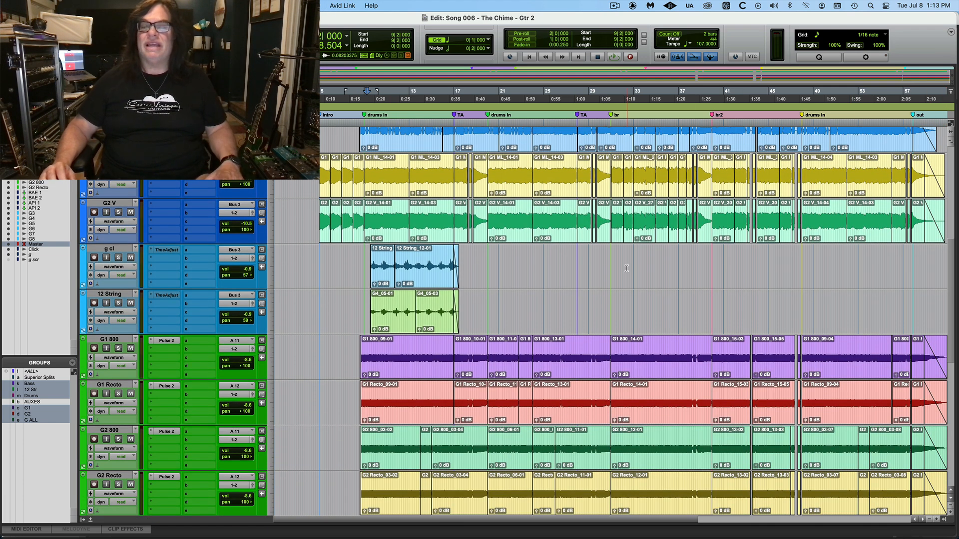
{"action": "left_click_drag", "start_coordinate": [619, 267], "coordinate": [799, 260]}
{"action": "left_click", "coordinate": [737, 256]}
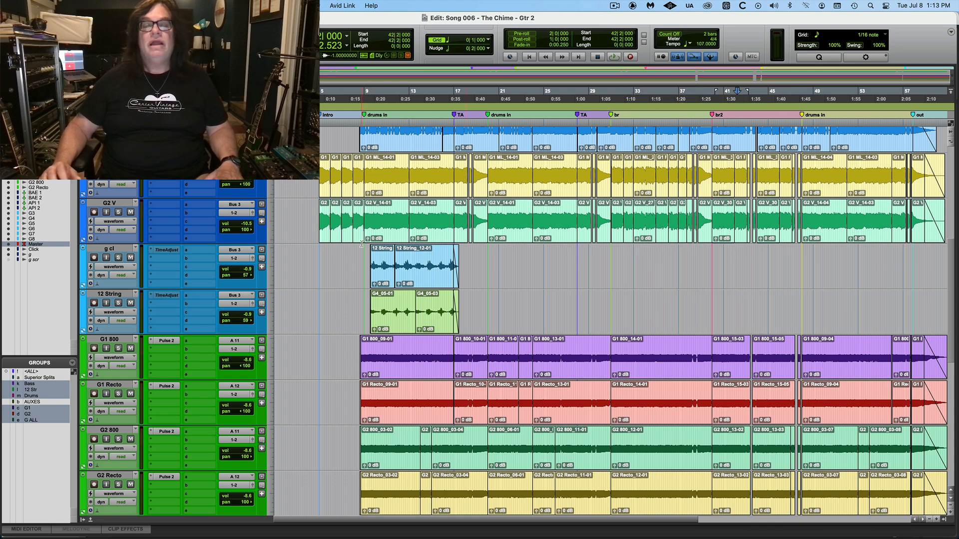
{"action": "left_click", "coordinate": [363, 250]}
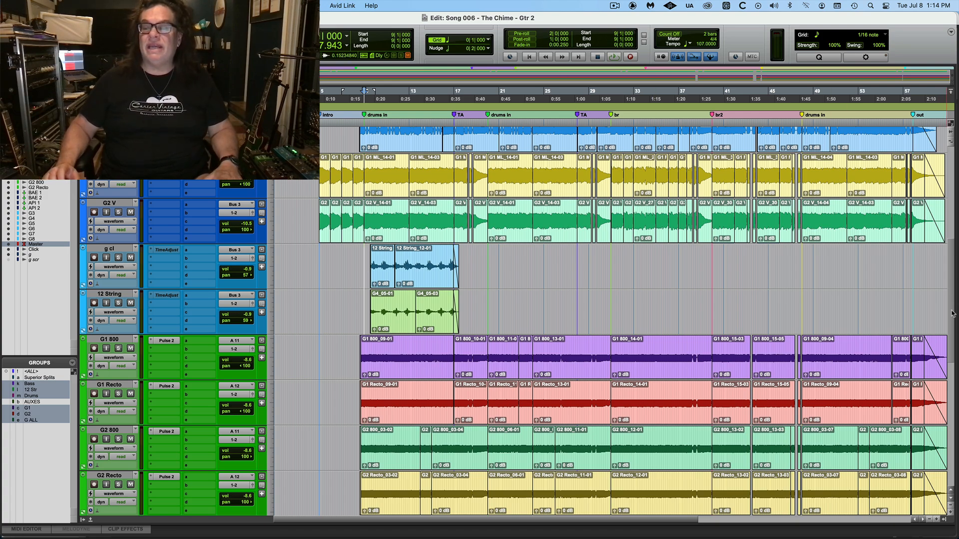
{"action": "left_click_drag", "start_coordinate": [951, 318], "coordinate": [956, 339]}
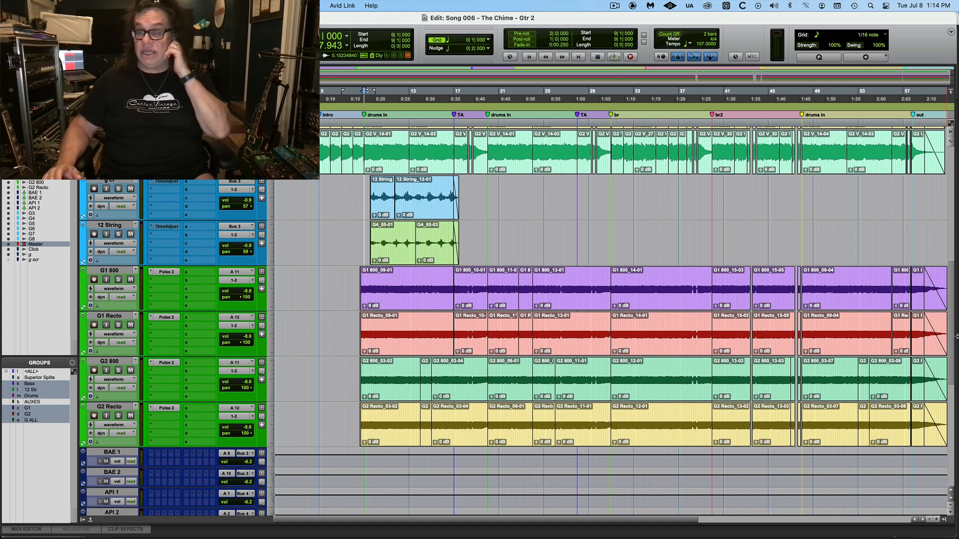